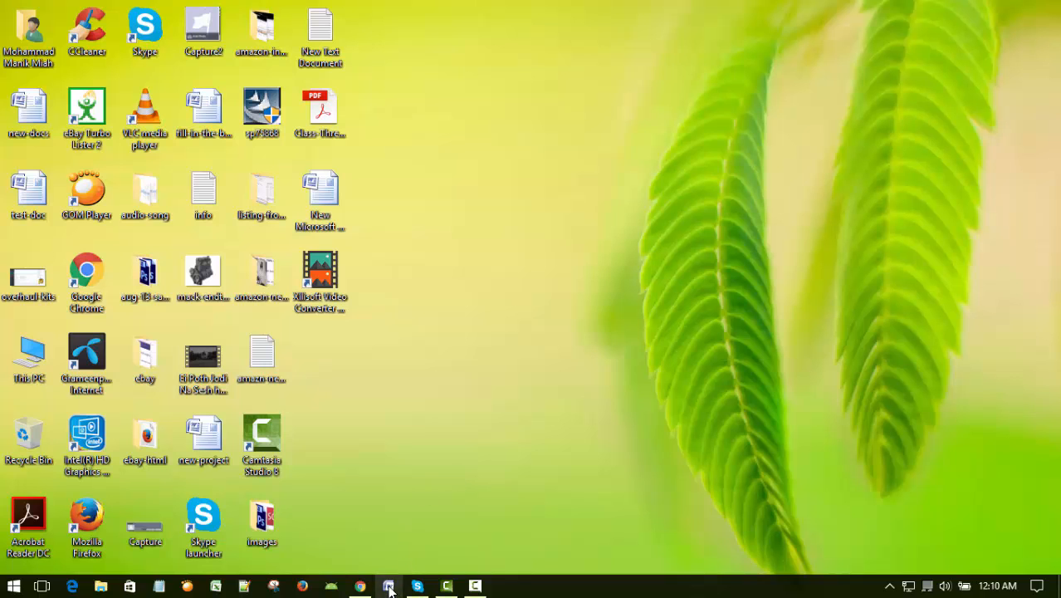
Step: Launch Microsoft Word with a blank document
{"action": "left_click", "coordinate": [389, 586]}
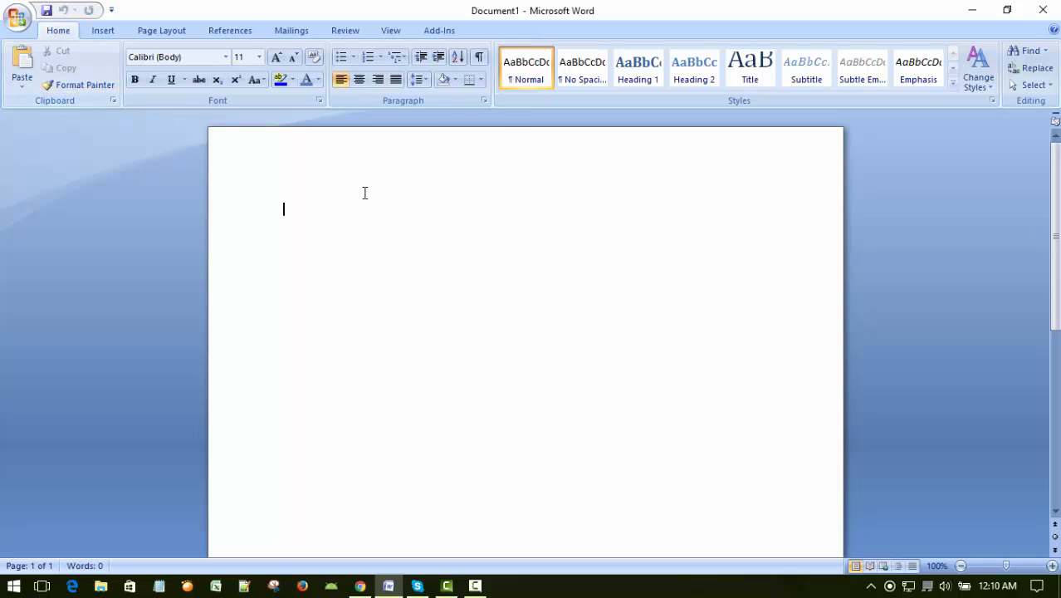
{"action": "scroll", "coordinate": [374, 191], "scroll_direction": "down", "scroll_amount": 3}
{"action": "scroll", "coordinate": [380, 192], "scroll_direction": "up", "scroll_amount": 3}
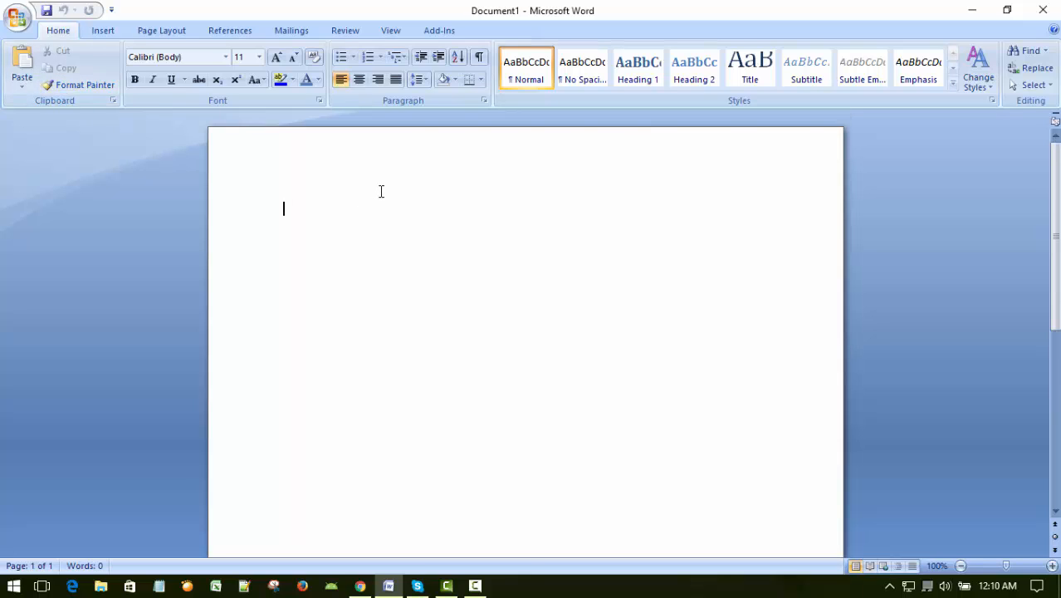
{"action": "scroll", "coordinate": [395, 228], "scroll_direction": "down", "scroll_amount": 3}
{"action": "scroll", "coordinate": [393, 227], "scroll_direction": "up", "scroll_amount": 3}
Step: Open the document Xenius-Digital-2 from the folder Youtube-Tutorials > ms-word 2007 tutoral on New Volume (E:)
{"action": "left_click", "coordinate": [16, 16]}
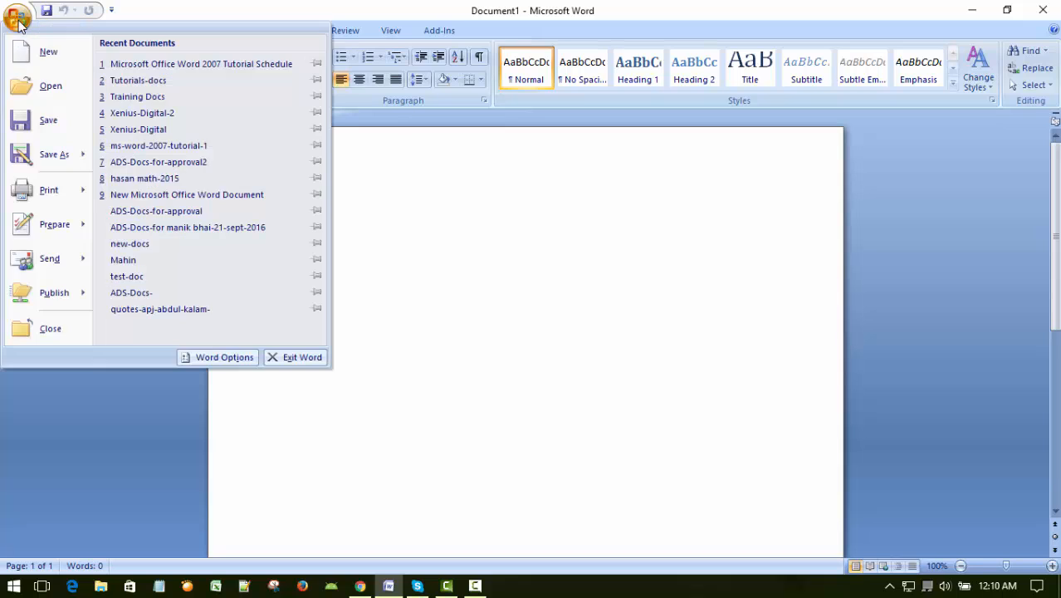
{"action": "left_click", "coordinate": [55, 88]}
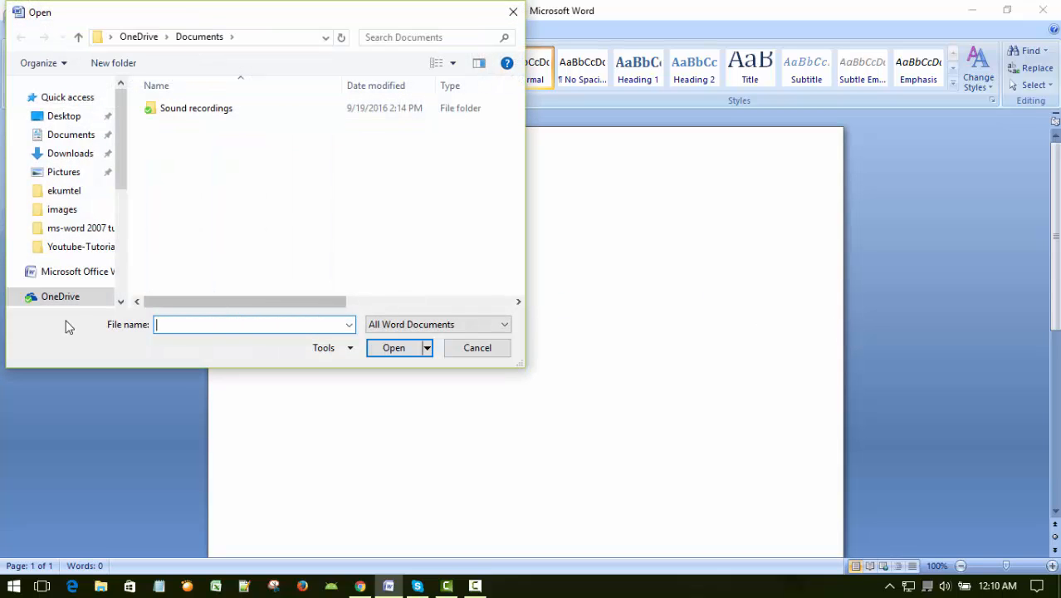
{"action": "scroll", "coordinate": [91, 266], "scroll_direction": "down", "scroll_amount": 5}
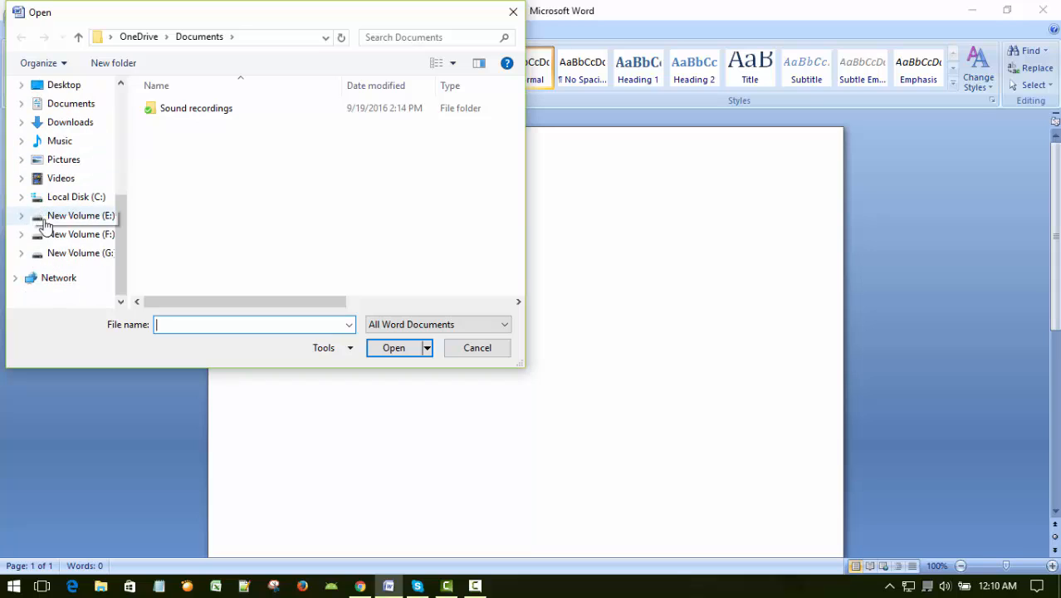
{"action": "left_click", "coordinate": [83, 216]}
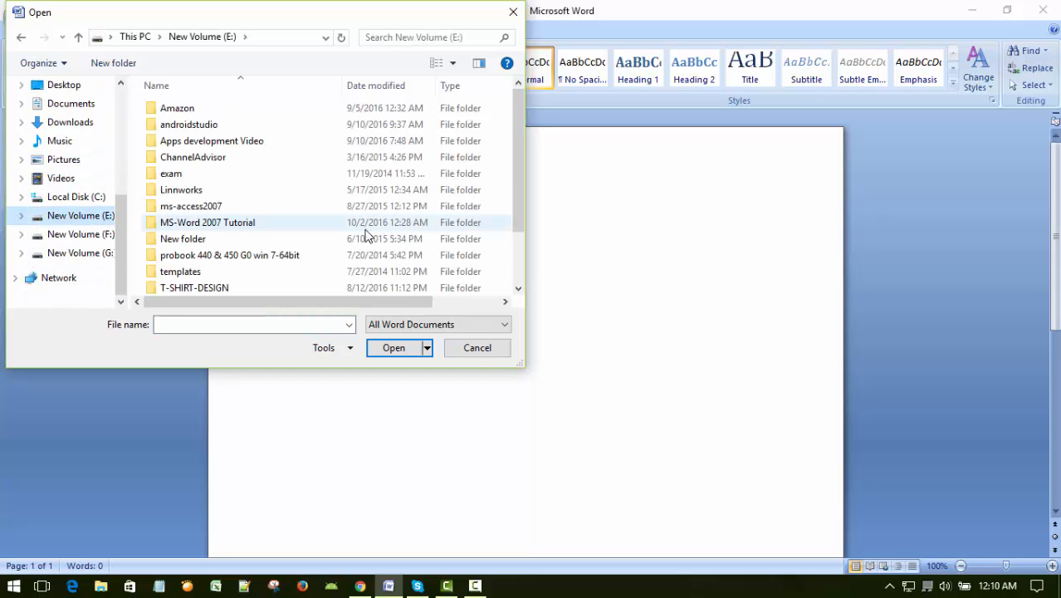
{"action": "scroll", "coordinate": [349, 237], "scroll_direction": "down", "scroll_amount": 2}
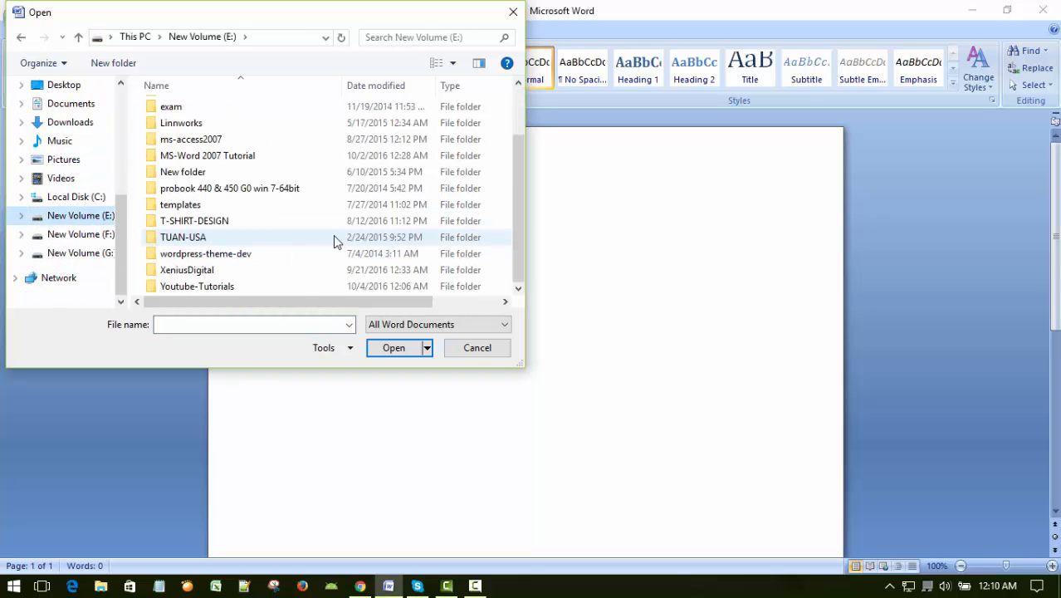
{"action": "double_click", "coordinate": [181, 270]}
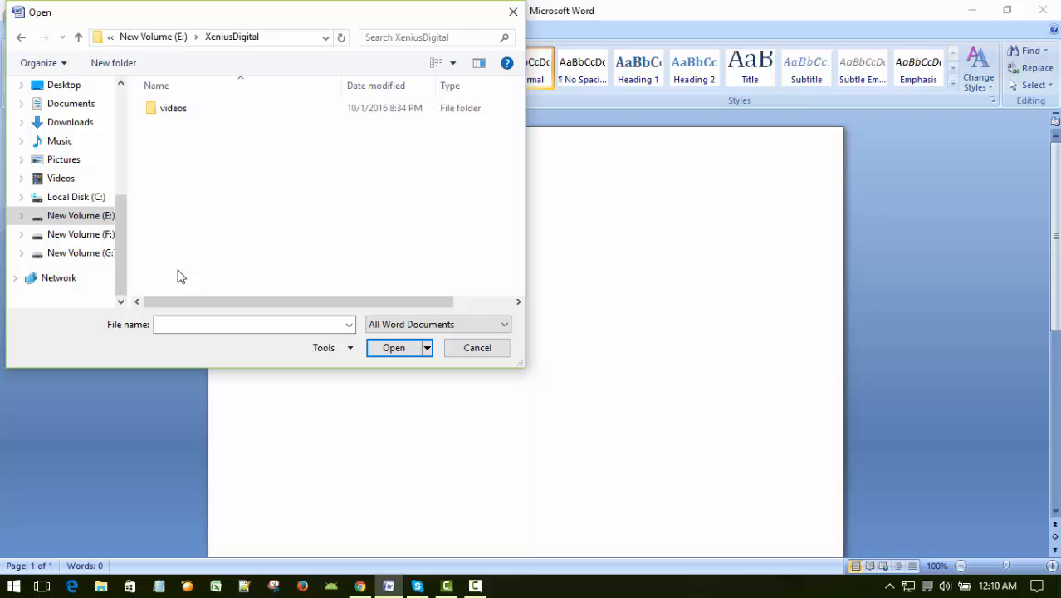
{"action": "left_click", "coordinate": [158, 37]}
{"action": "scroll", "coordinate": [299, 207], "scroll_direction": "down", "scroll_amount": 1}
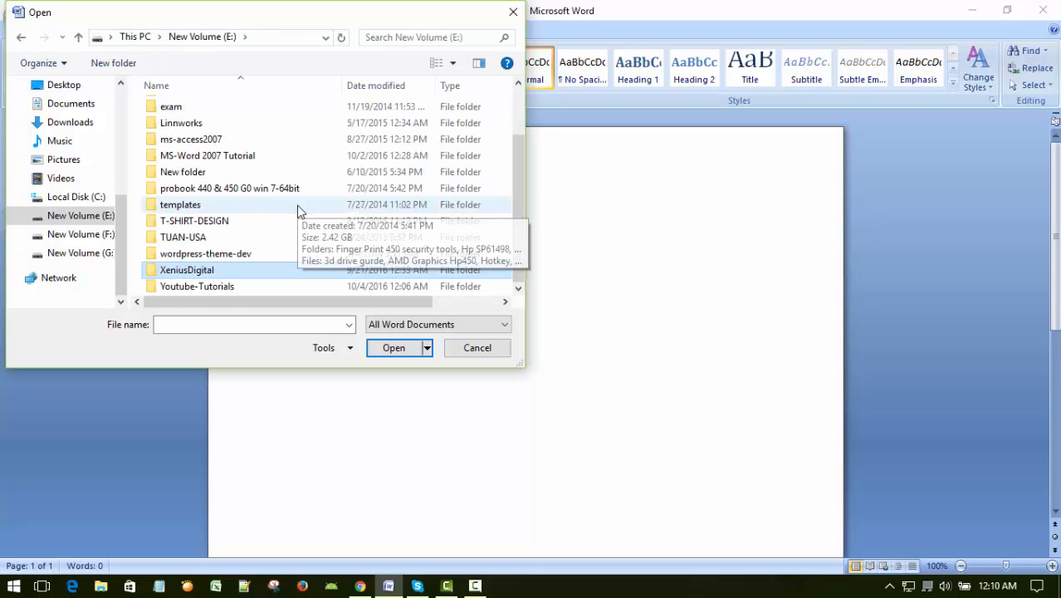
{"action": "double_click", "coordinate": [204, 286]}
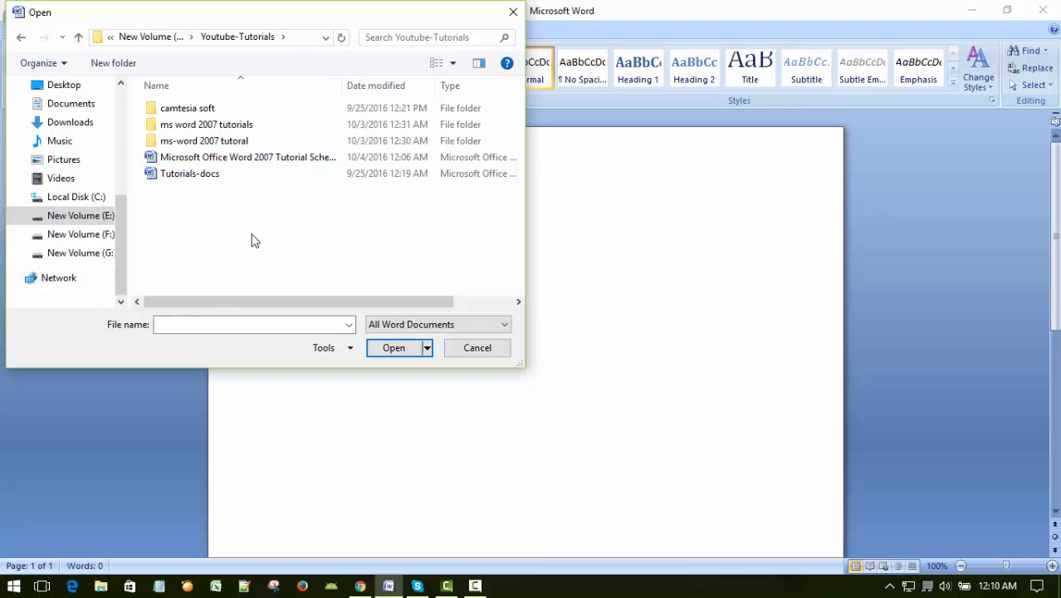
{"action": "double_click", "coordinate": [230, 143]}
{"action": "left_click", "coordinate": [181, 129]}
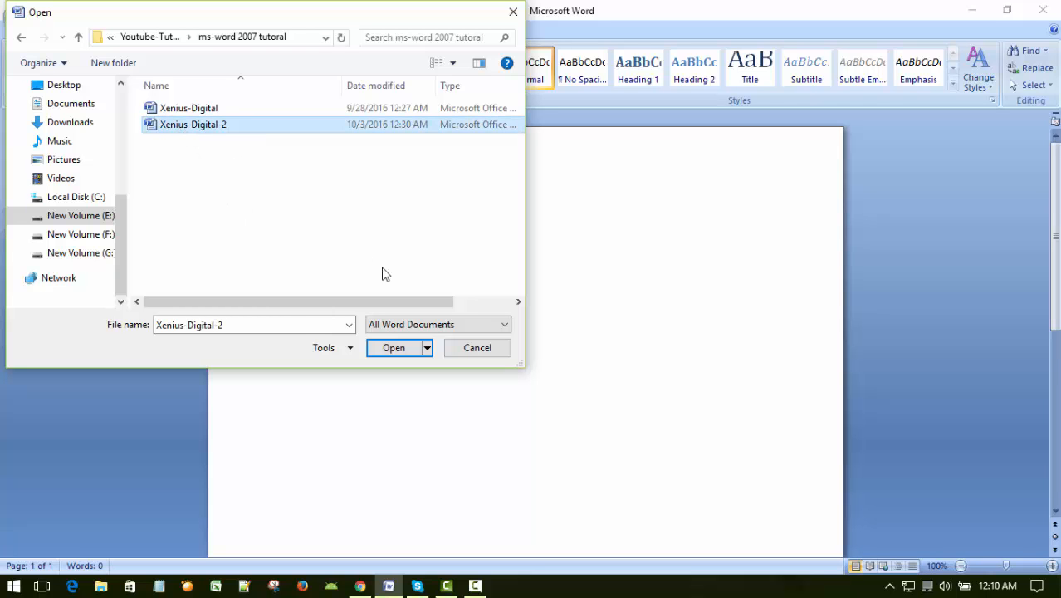
{"action": "left_click", "coordinate": [392, 349]}
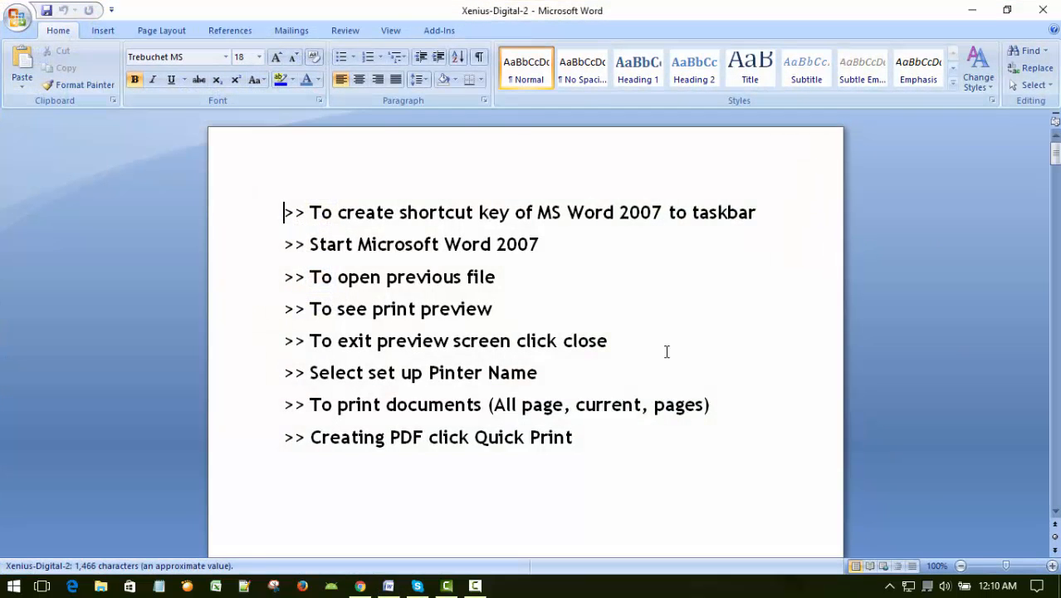
Step: Insert a page break before the justified "The quick little brown fox" paragraph that precedes the bulleted list
{"action": "scroll", "coordinate": [714, 350], "scroll_direction": "down", "scroll_amount": 10}
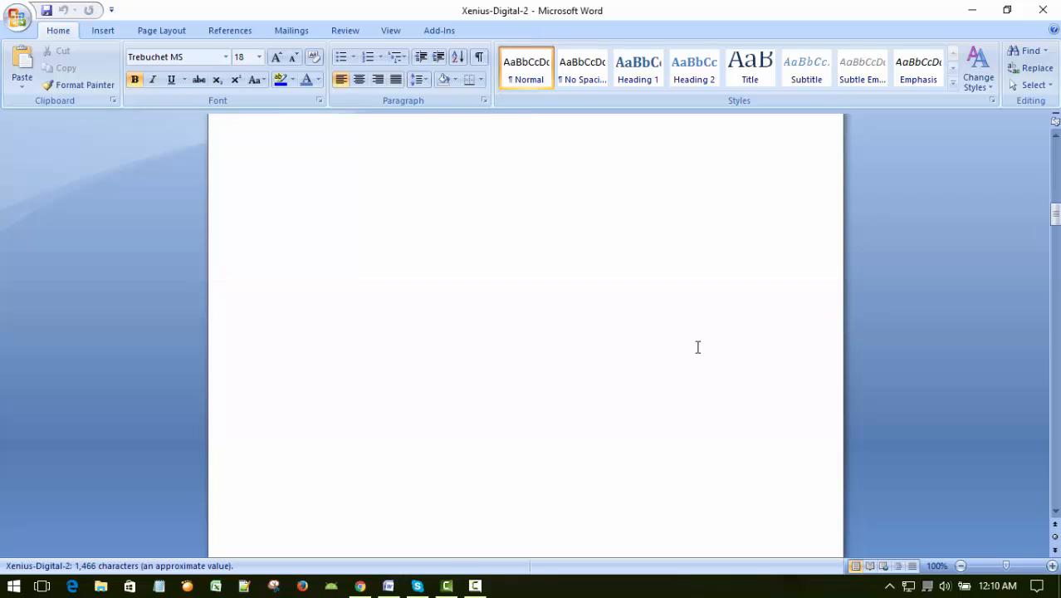
{"action": "scroll", "coordinate": [698, 349], "scroll_direction": "down", "scroll_amount": 20}
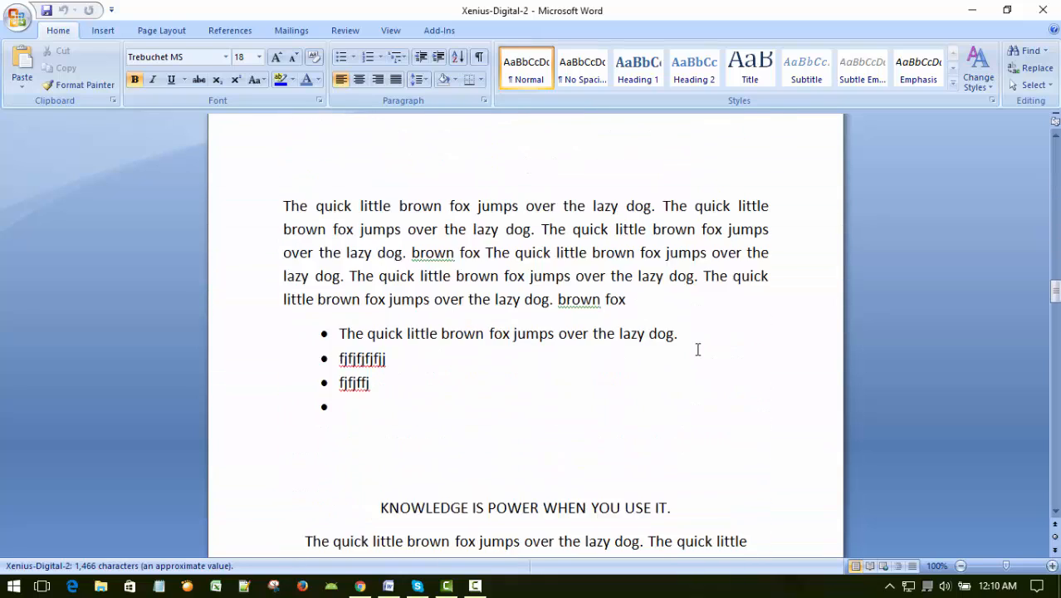
{"action": "scroll", "coordinate": [699, 346], "scroll_direction": "down", "scroll_amount": 5}
{"action": "scroll", "coordinate": [692, 347], "scroll_direction": "up", "scroll_amount": 15}
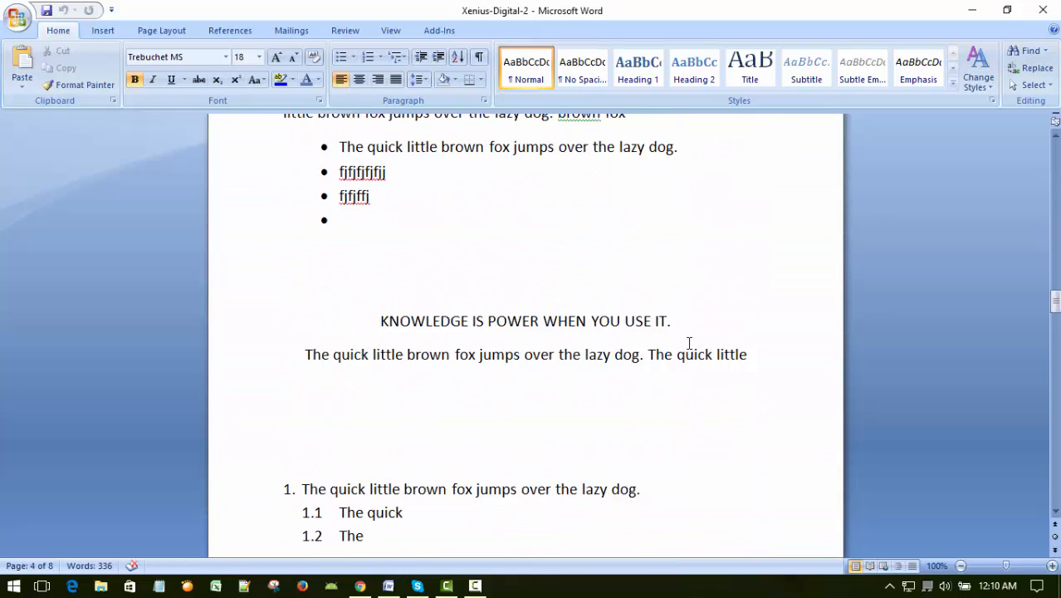
{"action": "scroll", "coordinate": [685, 341], "scroll_direction": "down", "scroll_amount": 3}
{"action": "left_click", "coordinate": [588, 318]}
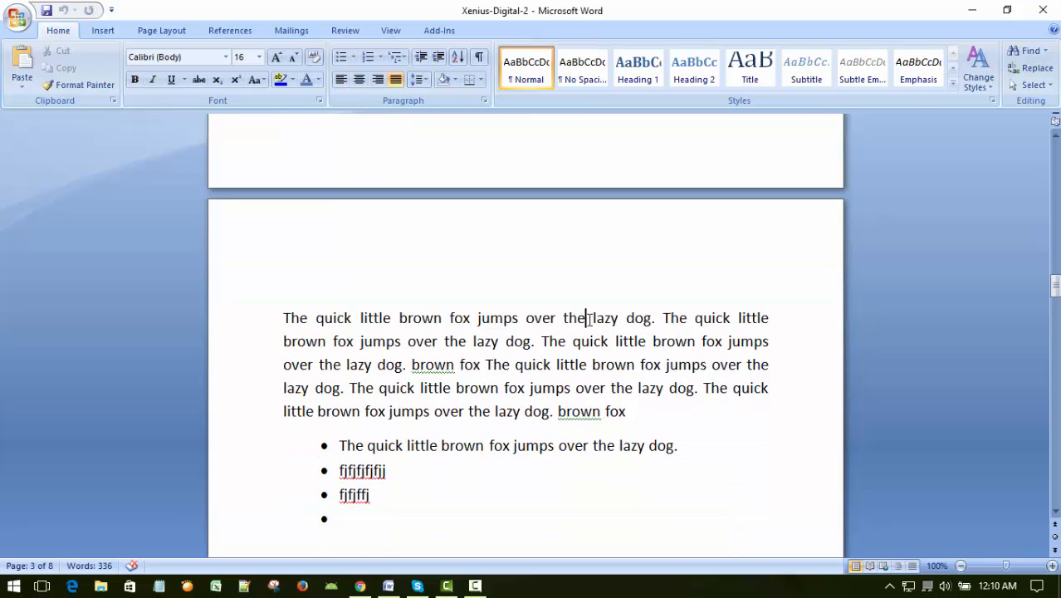
{"action": "key", "text": "Home"}
{"action": "key", "text": "ctrl+Return"}
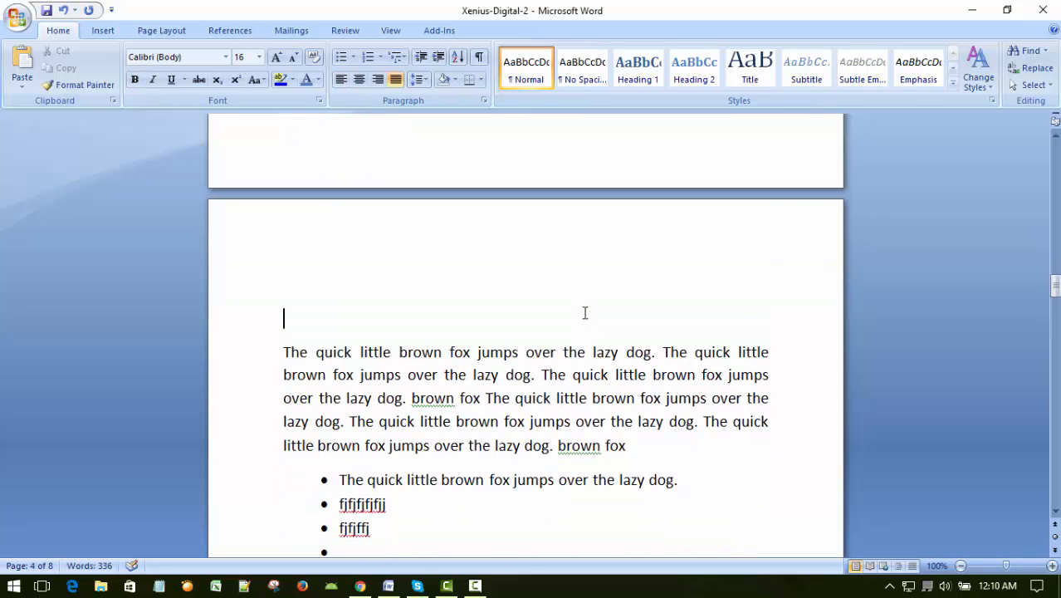
Step: Insert the "4 October 2016 XeniusDigital" Part-8 outline, from Clear formatting to Exit MS Word, above the fox paragraph and save the document
{"action": "scroll", "coordinate": [564, 298], "scroll_direction": "down", "scroll_amount": 5}
{"action": "scroll", "coordinate": [581, 300], "scroll_direction": "up", "scroll_amount": 15}
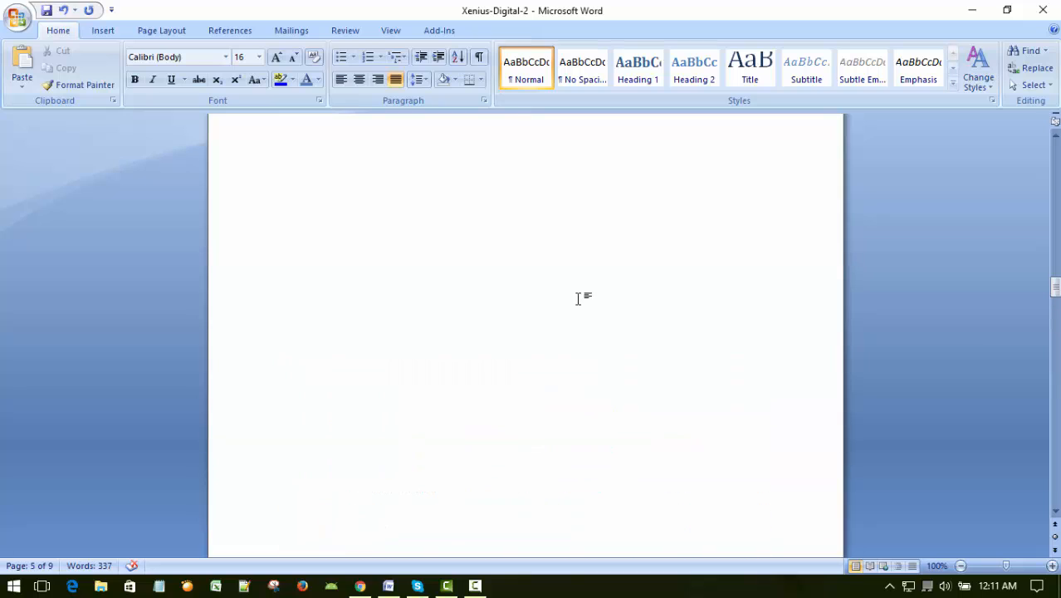
{"action": "scroll", "coordinate": [512, 397], "scroll_direction": "up", "scroll_amount": 3}
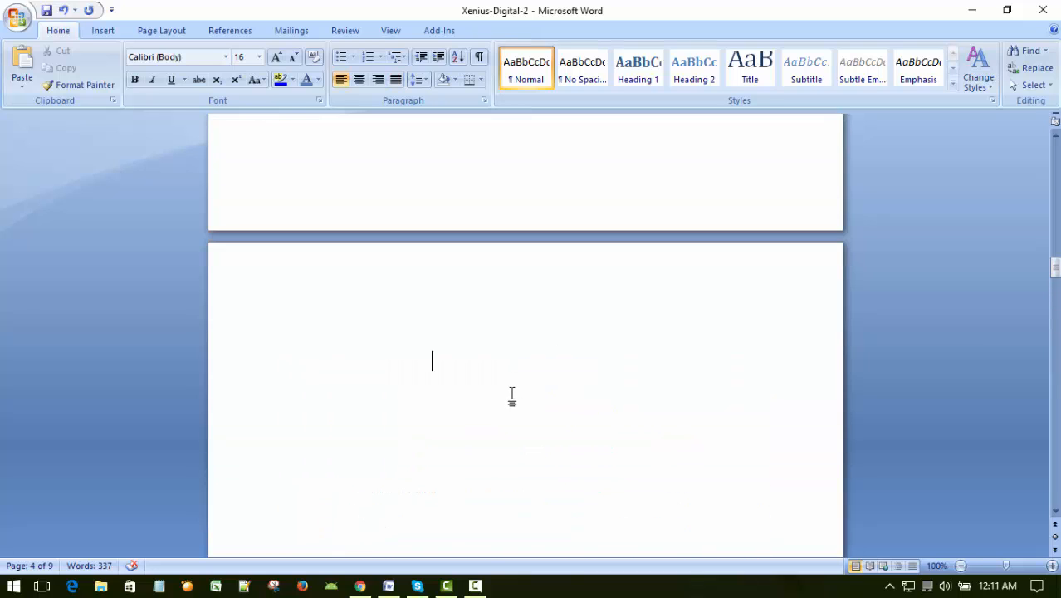
{"action": "type", "text": "4 October 2016 XeniusDigital Microsoft Office Word 2007 Tutorial in Bangla Part-8 Home Menu / Home Tab >> Clear formatting >> How to use text highlight colour >> How to use Font colour >> How to use line spacing >> Close documents/file >> Exit MS Word"}
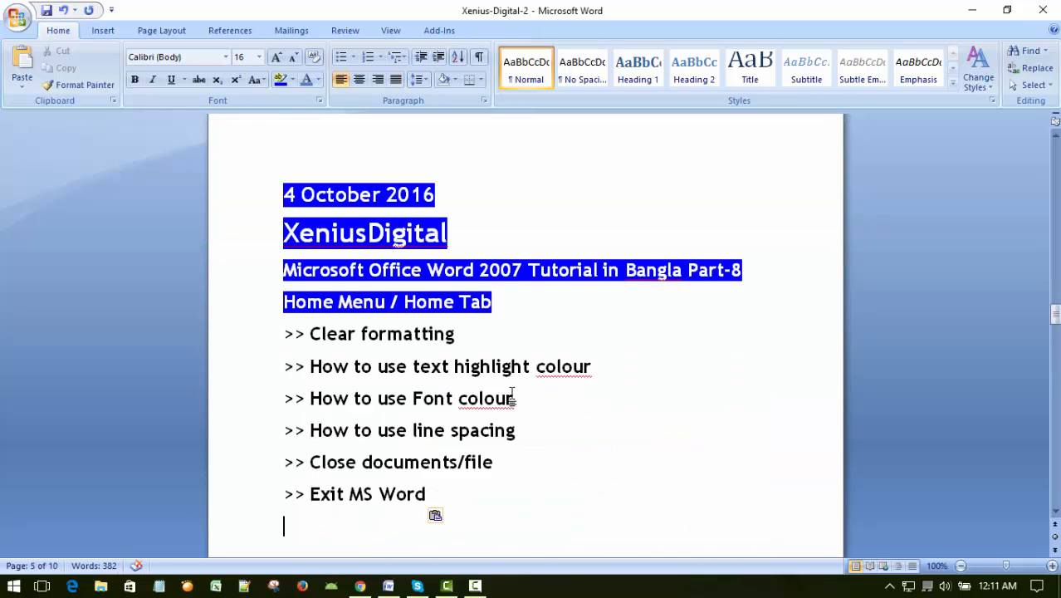
{"action": "scroll", "coordinate": [597, 356], "scroll_direction": "down", "scroll_amount": 1}
{"action": "key", "text": "ctrl+s"}
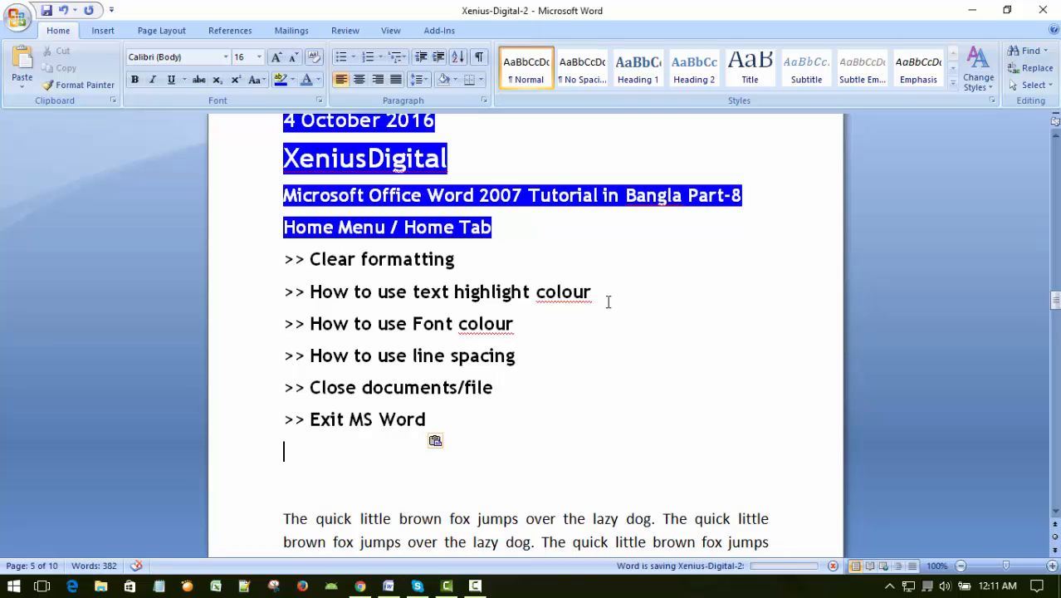
Step: Review the Part-8 topic list under "Home Menu / Home Tab", from Clear formatting through Exit MS Word
{"action": "left_click", "coordinate": [651, 258]}
{"action": "left_click", "coordinate": [706, 299]}
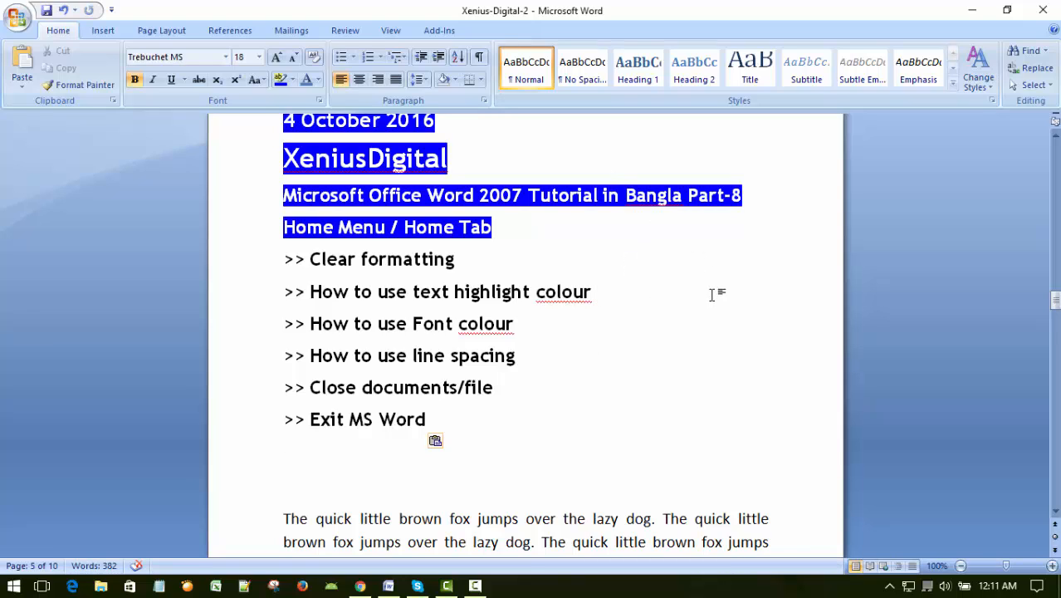
{"action": "left_click", "coordinate": [697, 274]}
{"action": "left_click", "coordinate": [604, 361]}
{"action": "left_click", "coordinate": [486, 260]}
{"action": "left_click", "coordinate": [615, 291]}
{"action": "scroll", "coordinate": [549, 376], "scroll_direction": "down", "scroll_amount": 1}
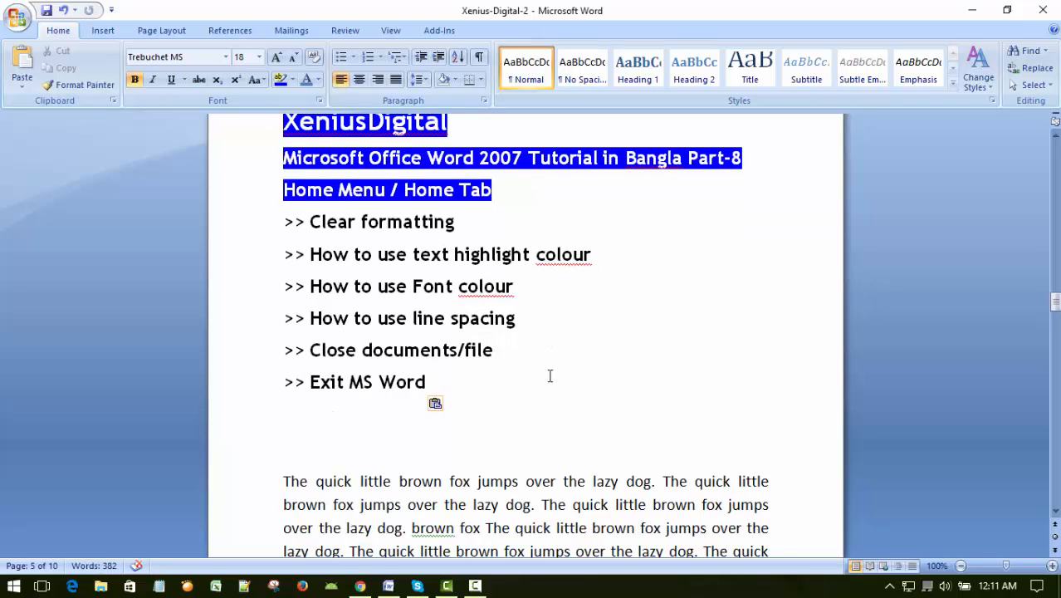
{"action": "left_click", "coordinate": [496, 298]}
{"action": "scroll", "coordinate": [571, 372], "scroll_direction": "down", "scroll_amount": 1}
{"action": "left_click", "coordinate": [579, 368]}
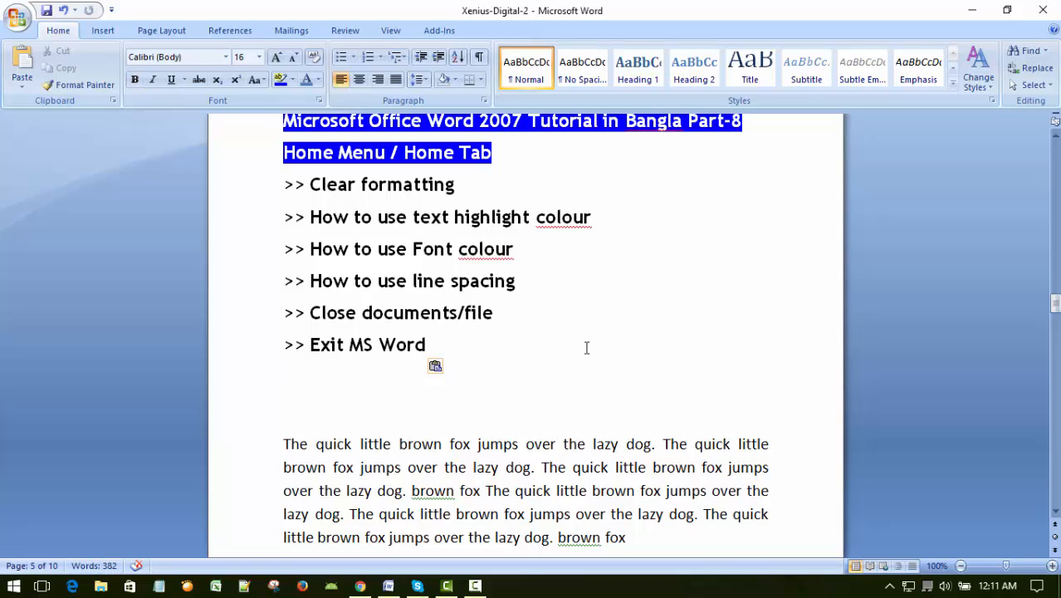
{"action": "left_click", "coordinate": [603, 186]}
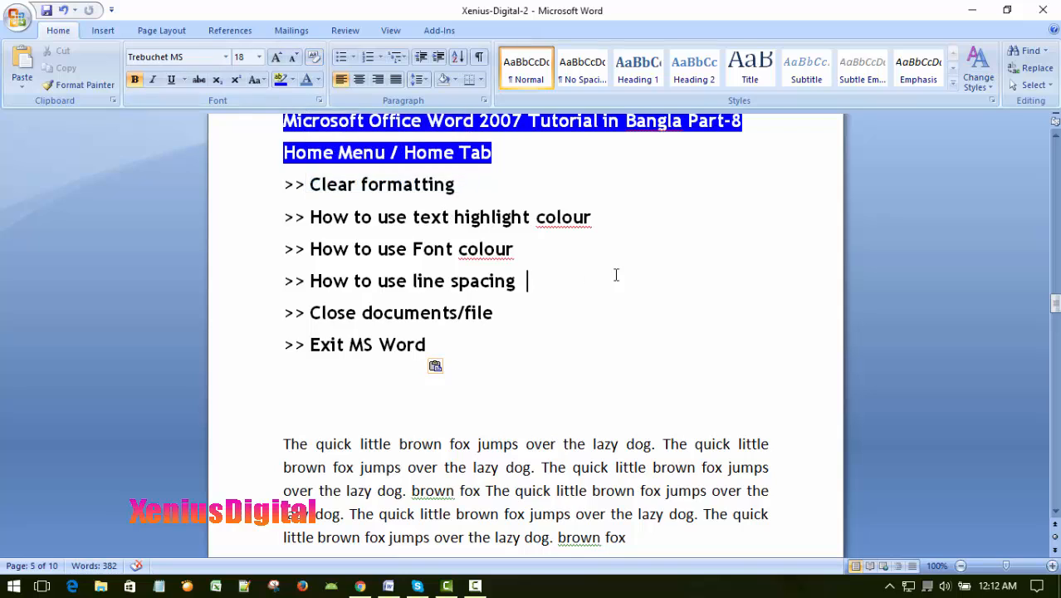
Step: Make the first line of the fox paragraph below the topic list bold
{"action": "scroll", "coordinate": [616, 275], "scroll_direction": "down", "scroll_amount": 2}
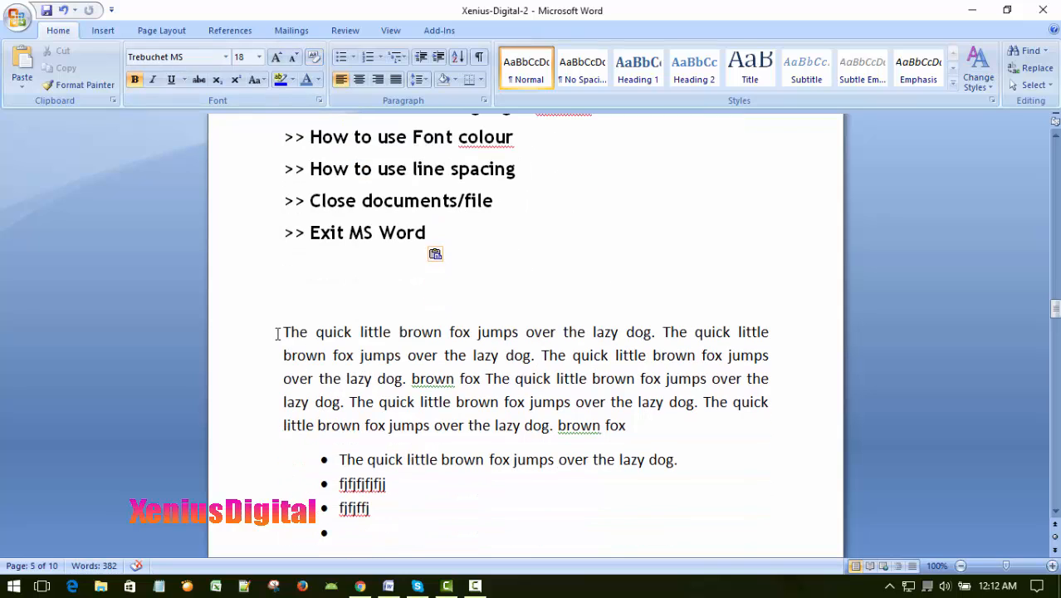
{"action": "left_click_drag", "start_coordinate": [282, 332], "coordinate": [754, 332]}
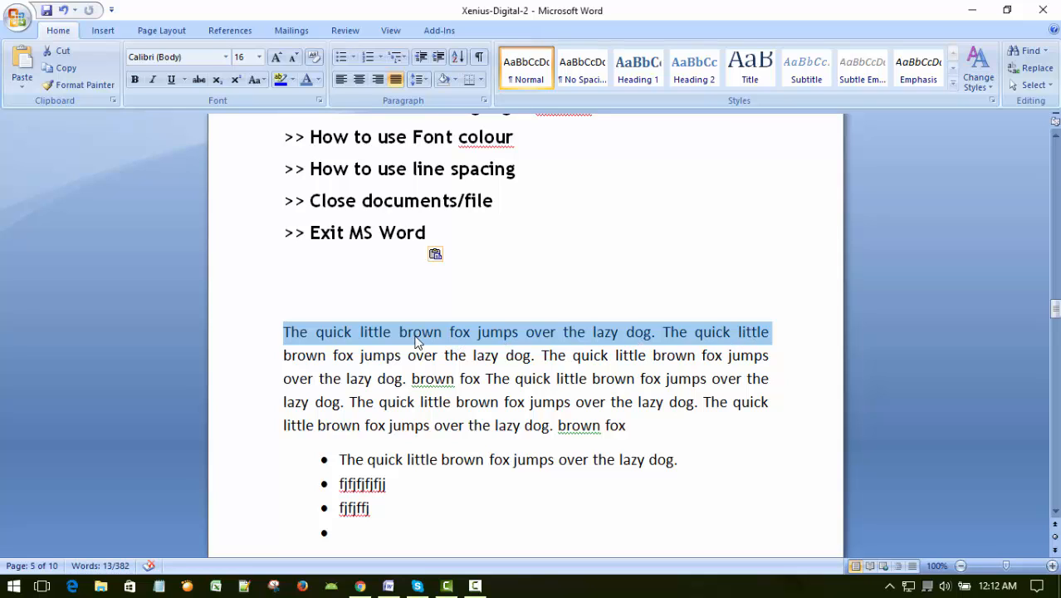
{"action": "left_click", "coordinate": [136, 83]}
{"action": "left_click", "coordinate": [577, 230]}
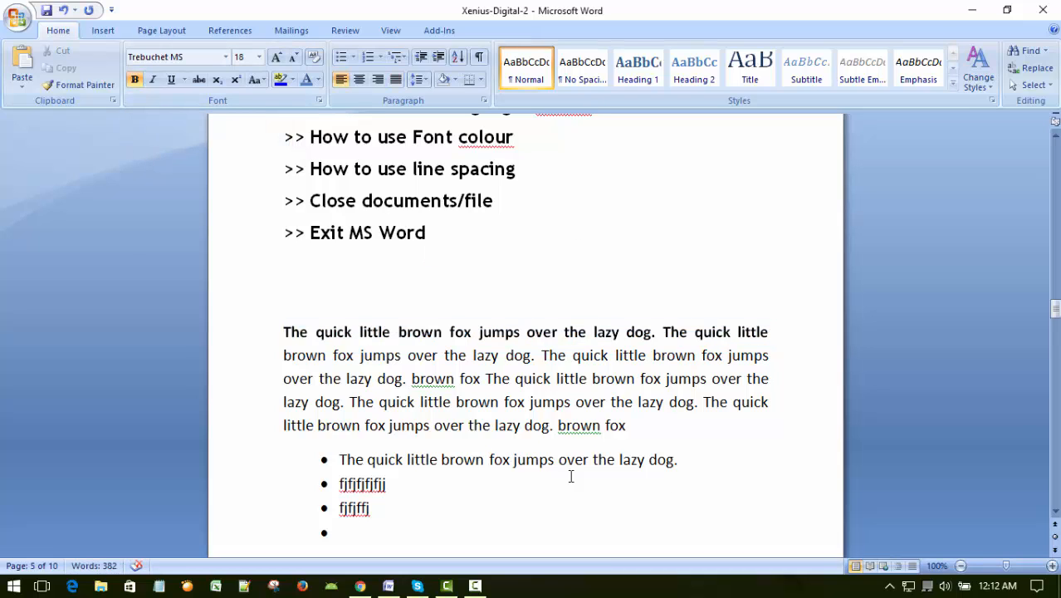
{"action": "left_click", "coordinate": [654, 297]}
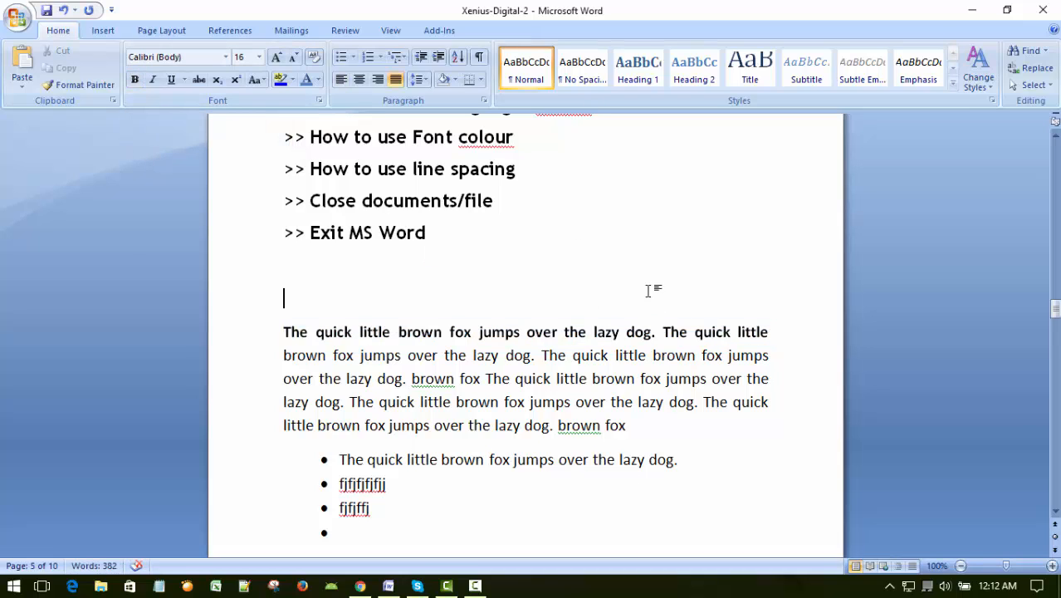
{"action": "left_click", "coordinate": [694, 264]}
Step: Clear all formatting from the bold first line of the fox paragraph and check its font size
{"action": "left_click_drag", "start_coordinate": [279, 329], "coordinate": [768, 331]}
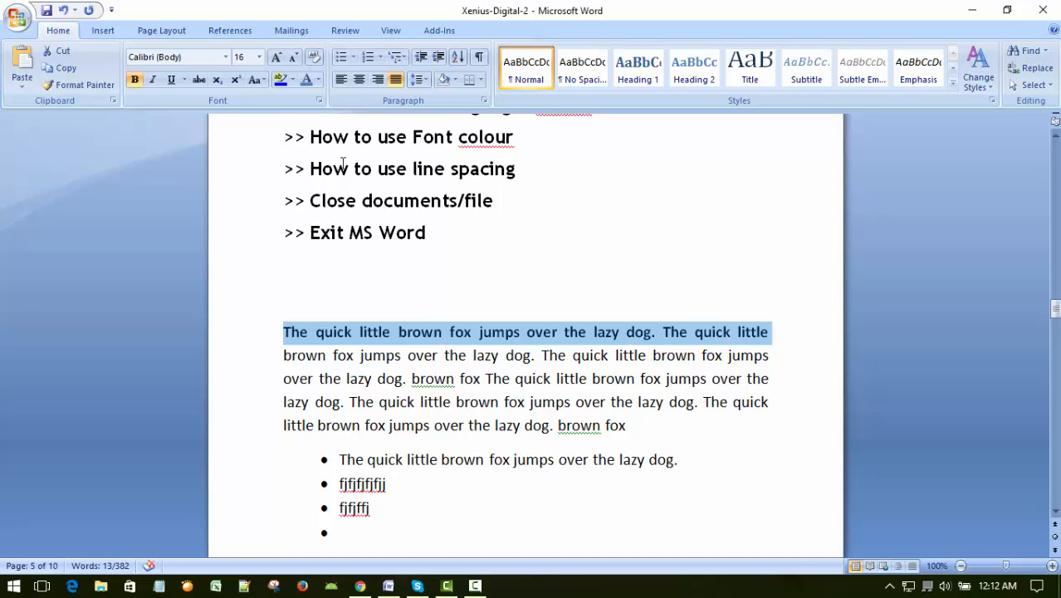
{"action": "left_click", "coordinate": [314, 57]}
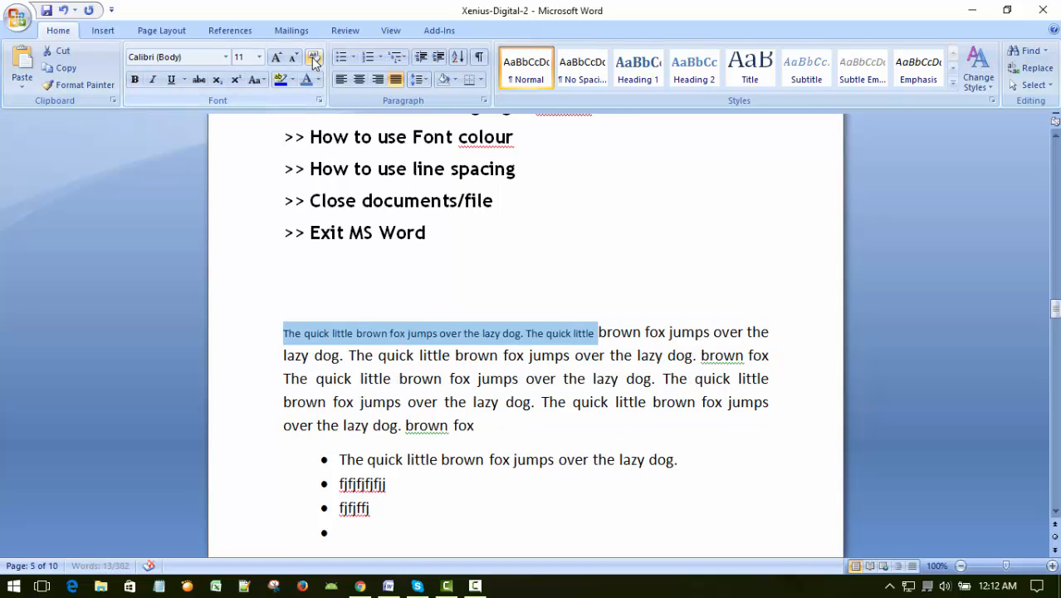
{"action": "left_click", "coordinate": [619, 234]}
{"action": "left_click", "coordinate": [676, 272]}
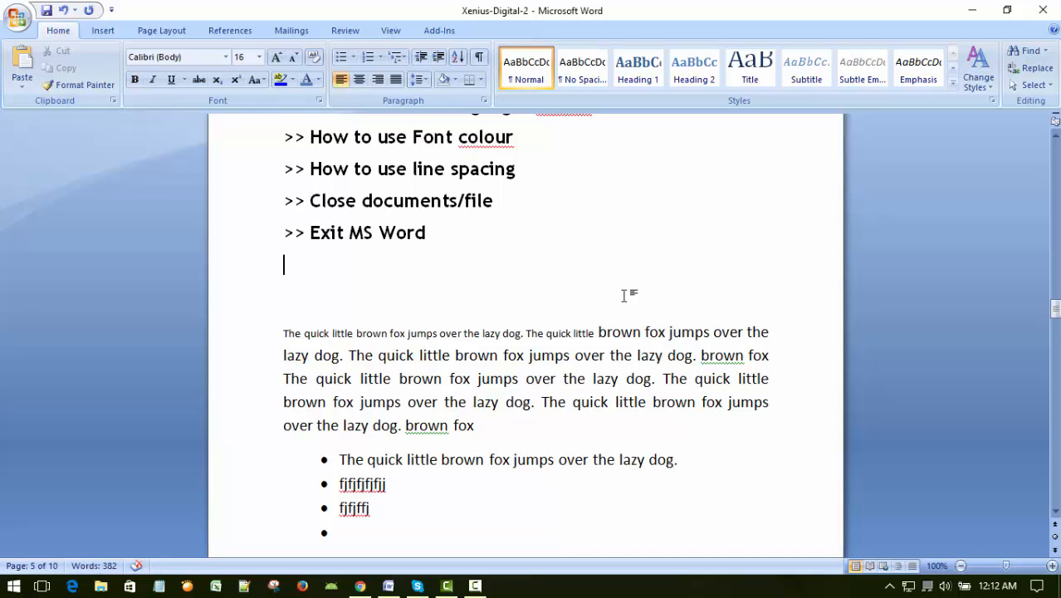
{"action": "left_click", "coordinate": [402, 333]}
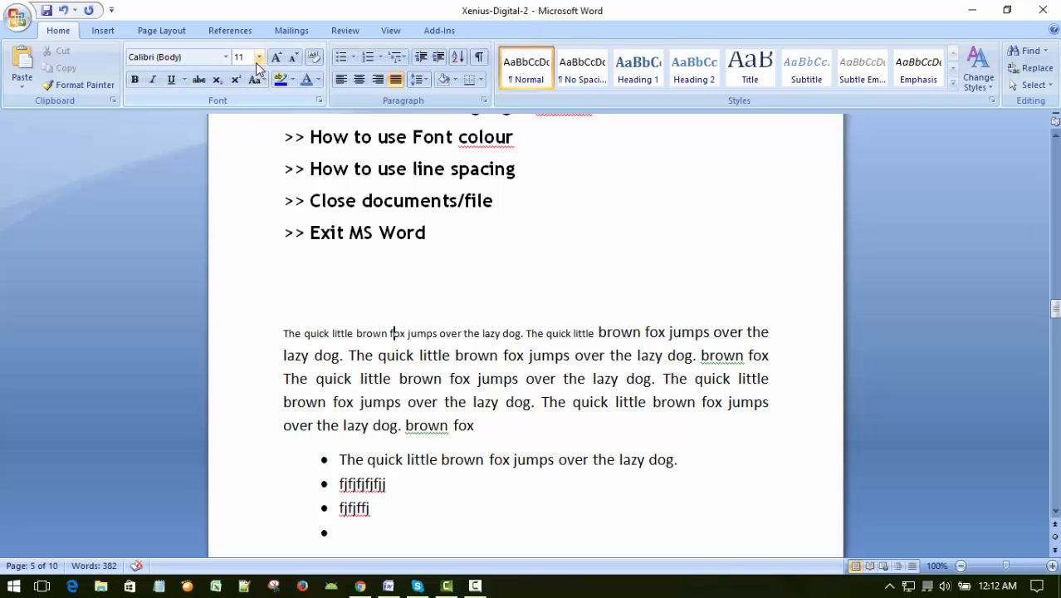
{"action": "left_click", "coordinate": [654, 226]}
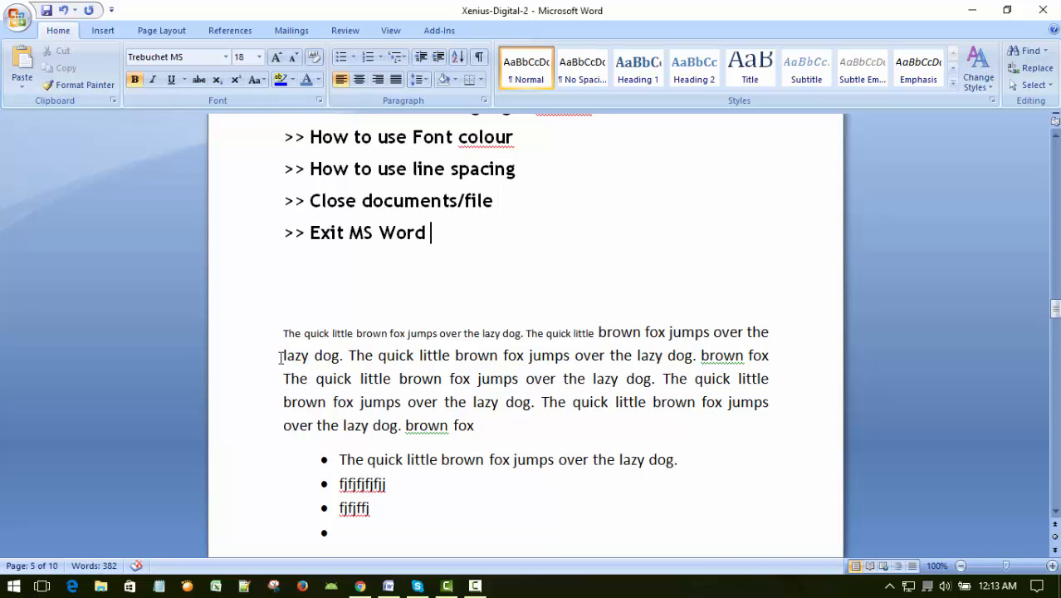
Step: Italicize "lazy dog. The quick little brown fox" at the start of the fox paragraph's second line
{"action": "left_click_drag", "start_coordinate": [282, 356], "coordinate": [528, 356]}
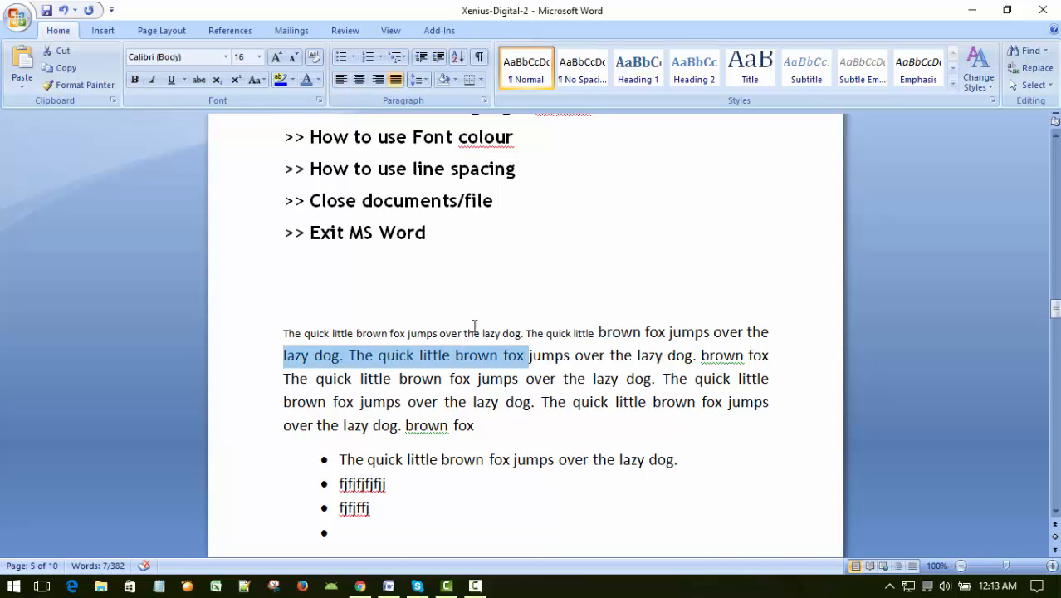
{"action": "left_click", "coordinate": [152, 79]}
{"action": "left_click", "coordinate": [663, 227]}
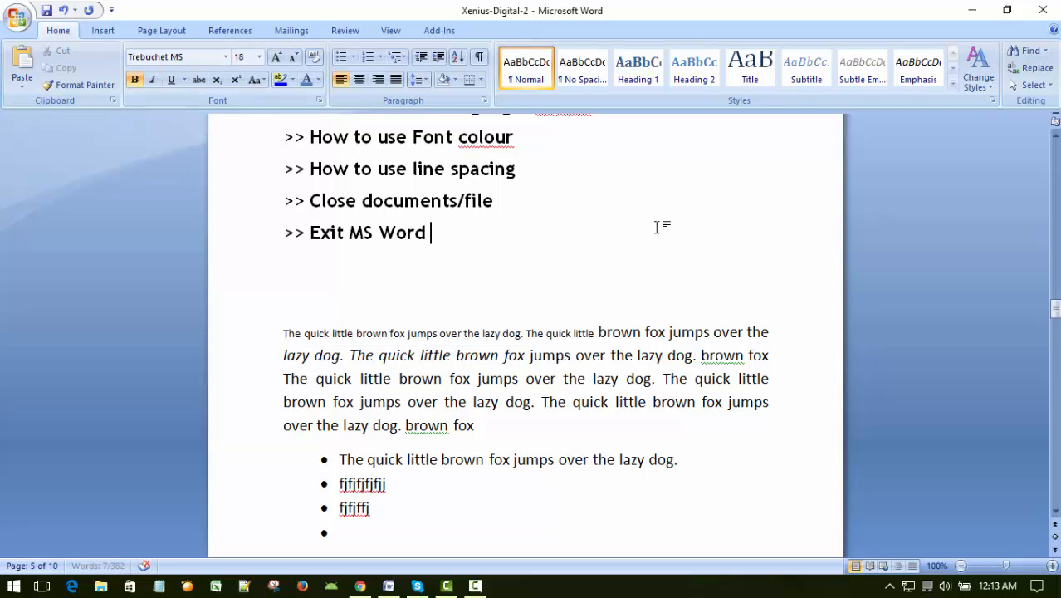
{"action": "left_click", "coordinate": [667, 292]}
{"action": "scroll", "coordinate": [474, 375], "scroll_direction": "down", "scroll_amount": 1}
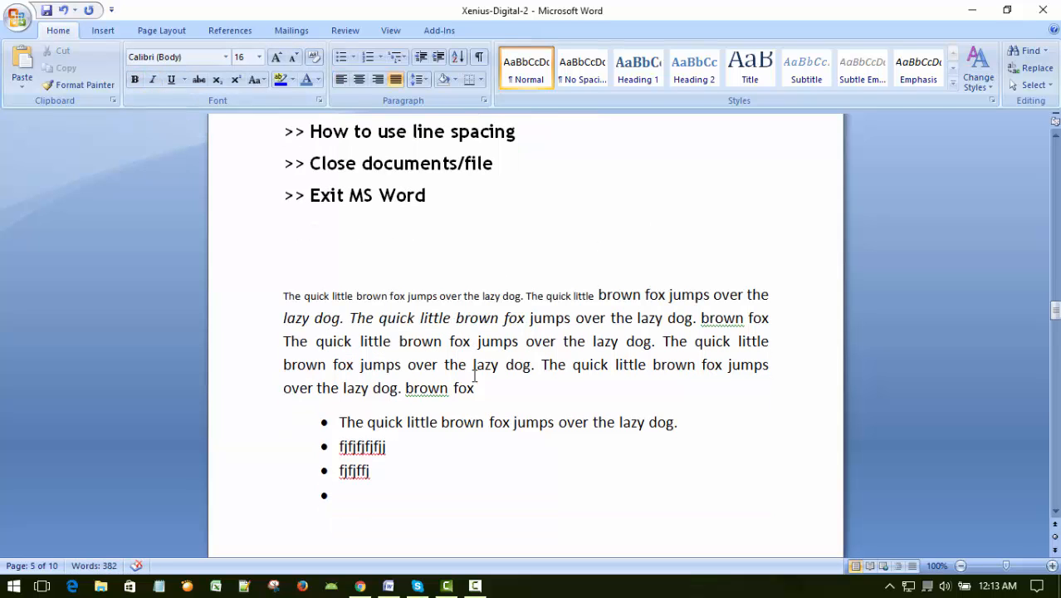
Step: Clear all formatting from the italic text at the start of the fox paragraph's second line
{"action": "left_click_drag", "start_coordinate": [279, 316], "coordinate": [528, 318]}
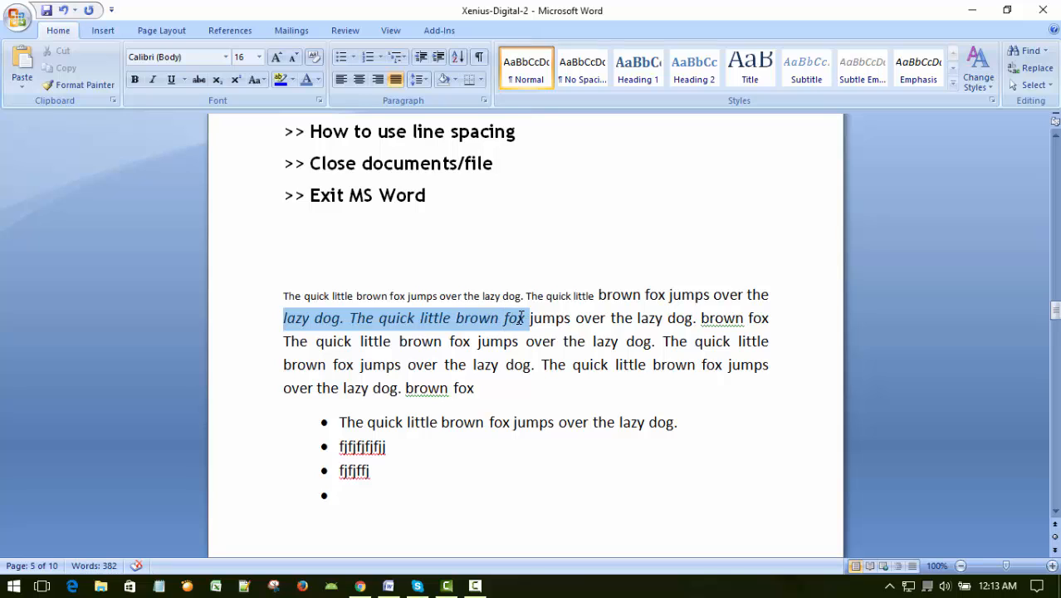
{"action": "left_click", "coordinate": [314, 60]}
{"action": "left_click", "coordinate": [639, 236]}
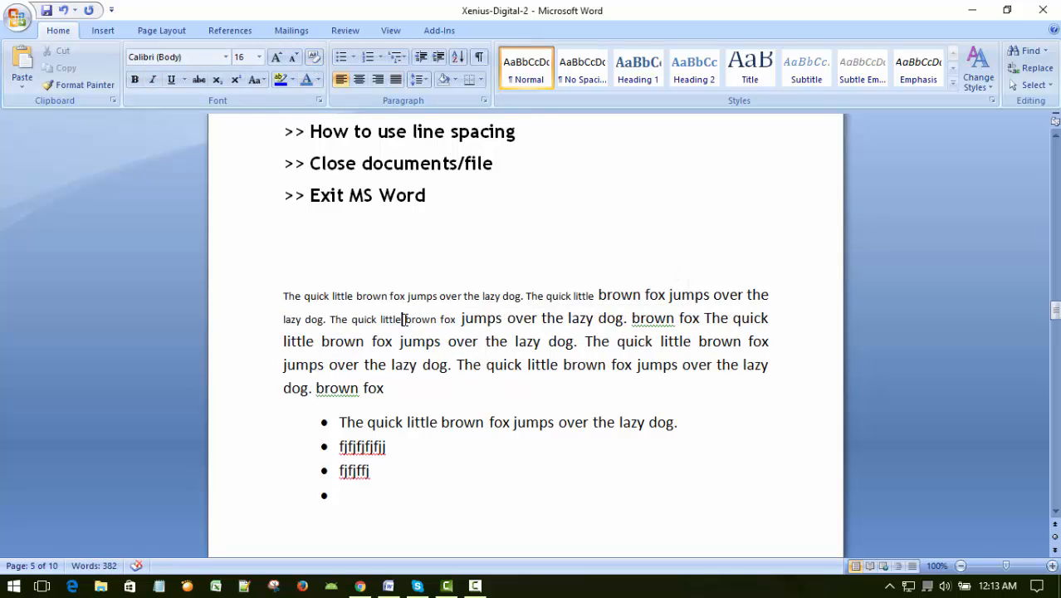
{"action": "left_click", "coordinate": [579, 206]}
{"action": "scroll", "coordinate": [597, 256], "scroll_direction": "down", "scroll_amount": 1}
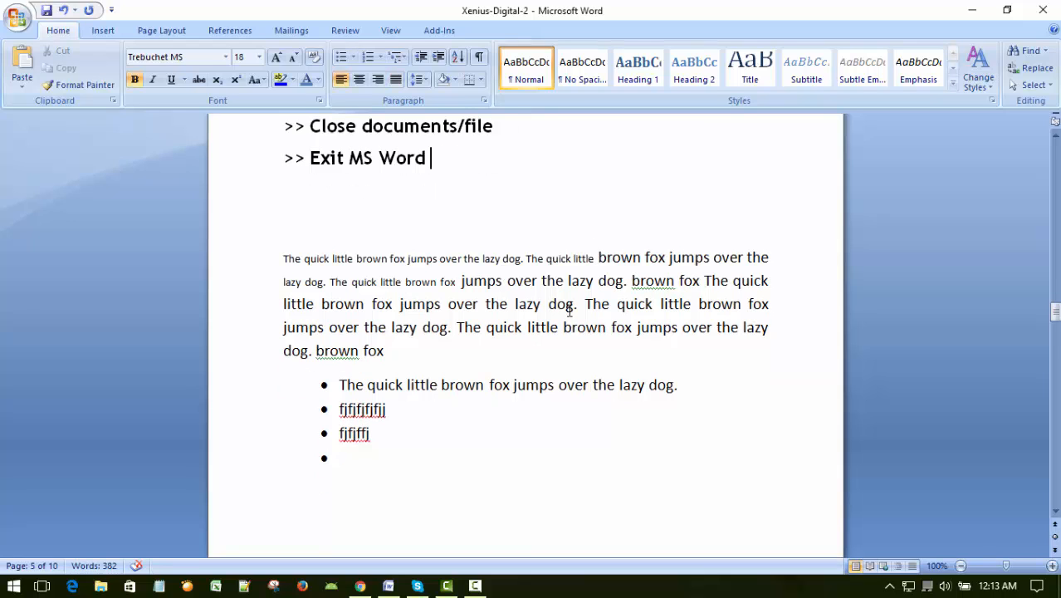
{"action": "left_click", "coordinate": [656, 199]}
{"action": "scroll", "coordinate": [656, 224], "scroll_direction": "up", "scroll_amount": 1}
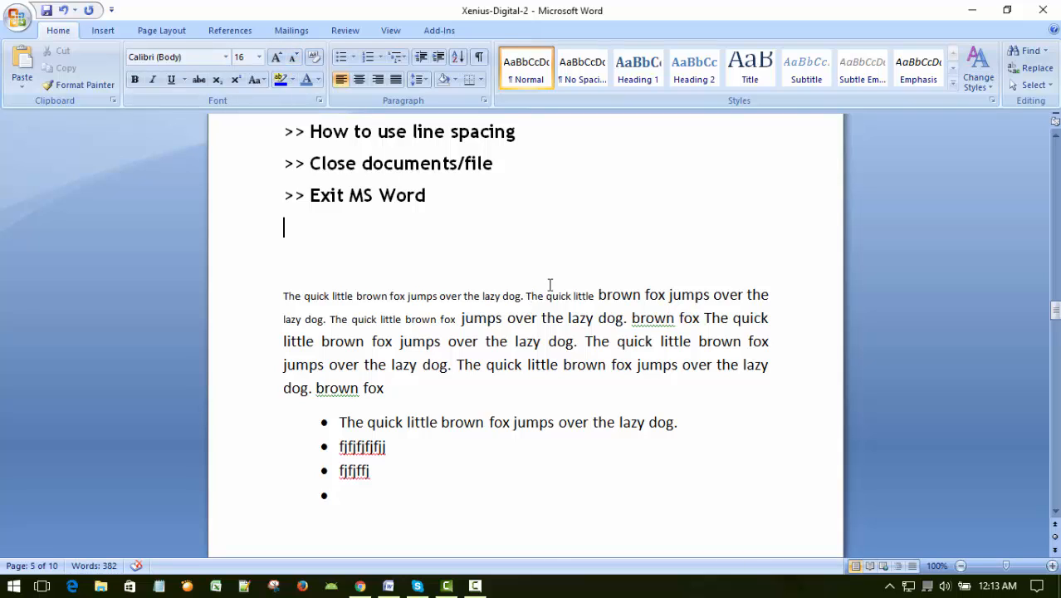
{"action": "scroll", "coordinate": [558, 332], "scroll_direction": "down", "scroll_amount": 1}
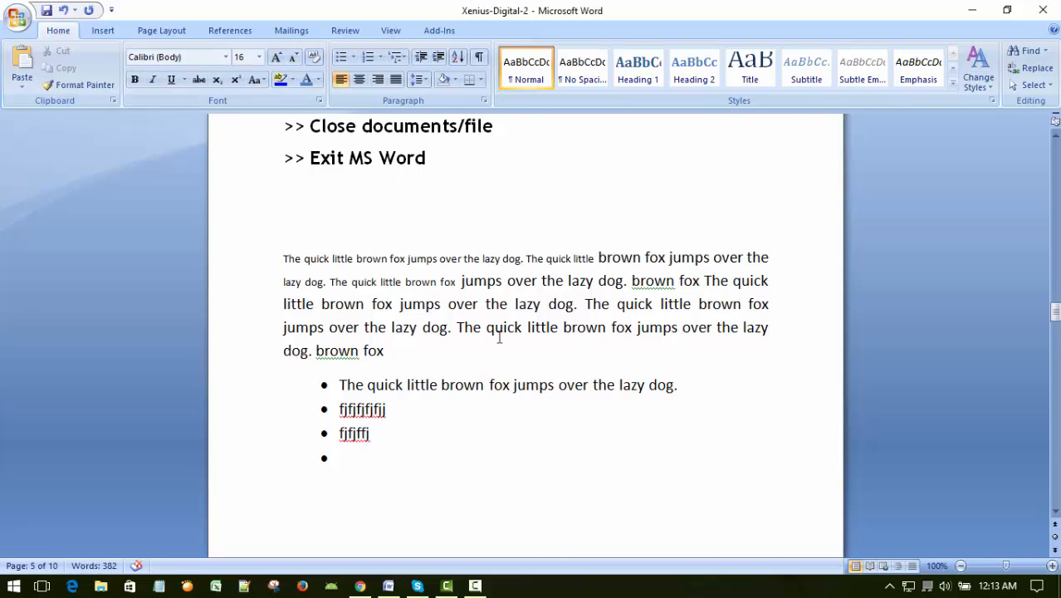
Step: Make the fox paragraph bold from "jumps over the lazy dog" in its second line through the end of the third line
{"action": "left_click_drag", "start_coordinate": [461, 280], "coordinate": [770, 306]}
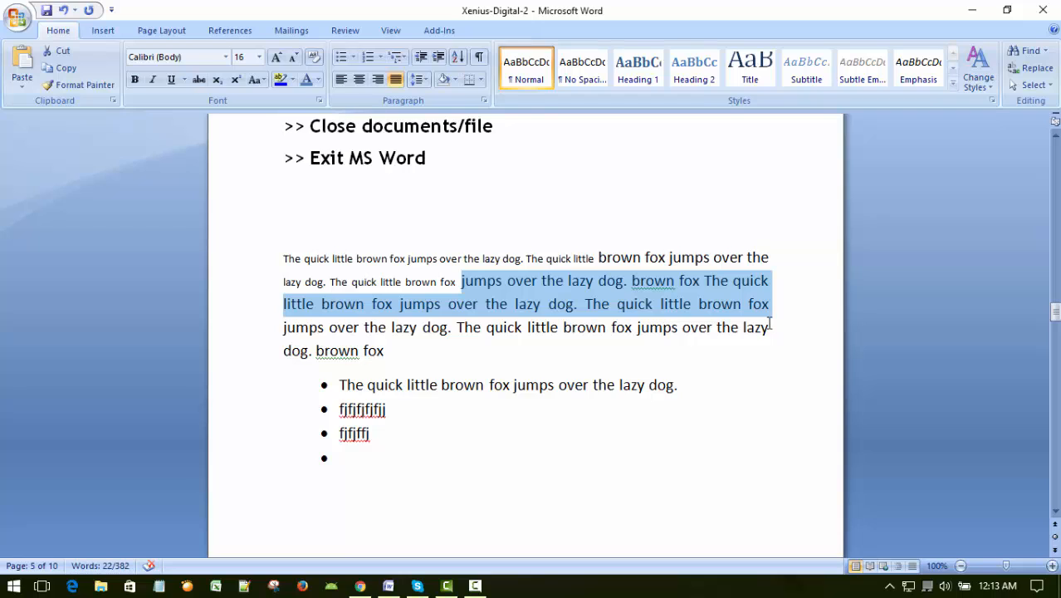
{"action": "left_click", "coordinate": [134, 79]}
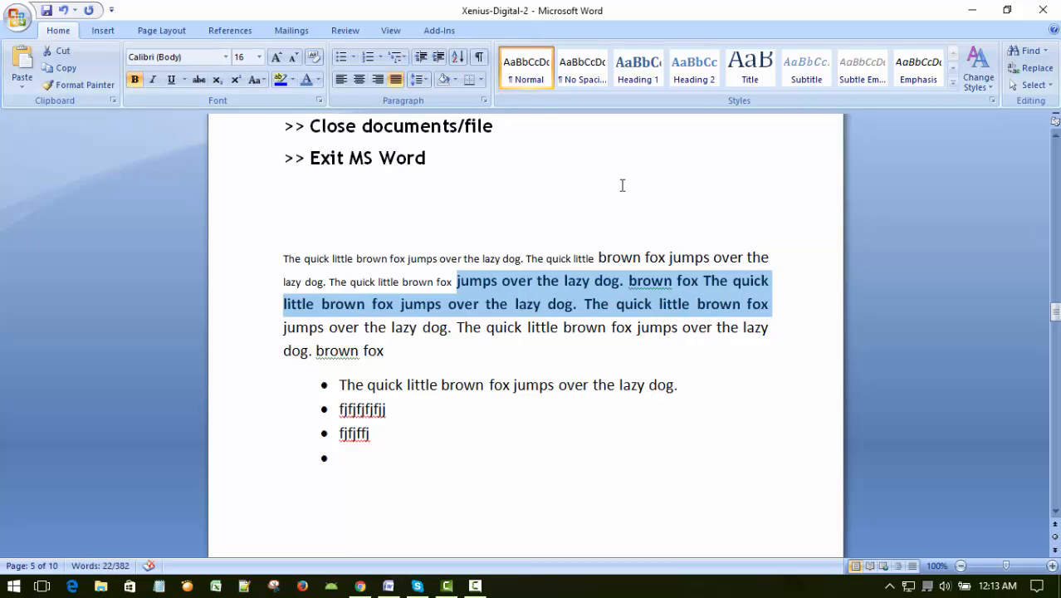
{"action": "left_click", "coordinate": [622, 185]}
Step: Remove the bold from the text spanning the fox paragraph's second and third lines
{"action": "left_click_drag", "start_coordinate": [456, 281], "coordinate": [777, 301]}
{"action": "left_click", "coordinate": [134, 79]}
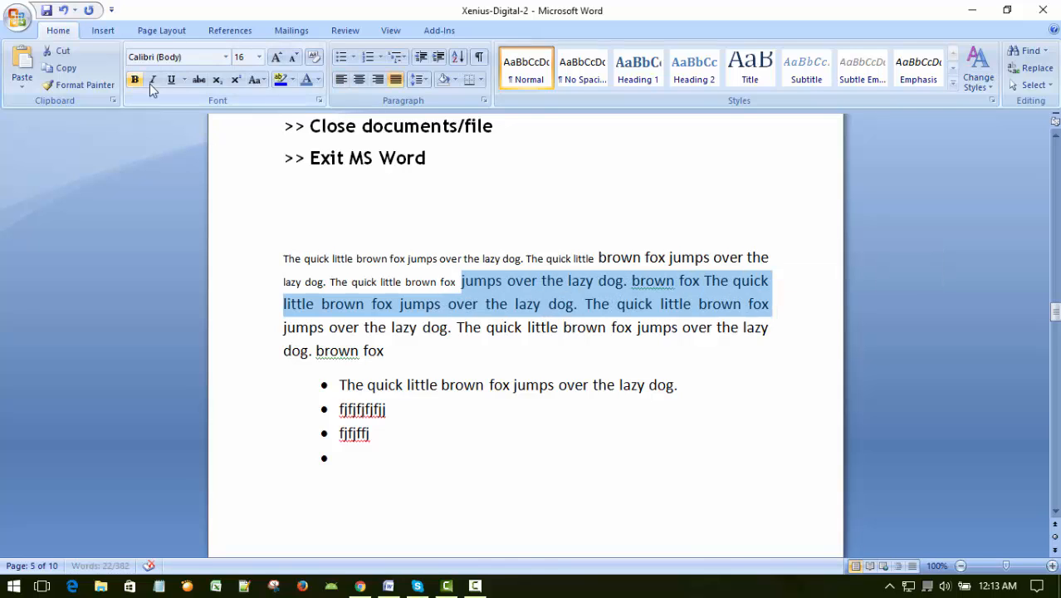
{"action": "left_click", "coordinate": [633, 159]}
{"action": "left_click", "coordinate": [579, 182]}
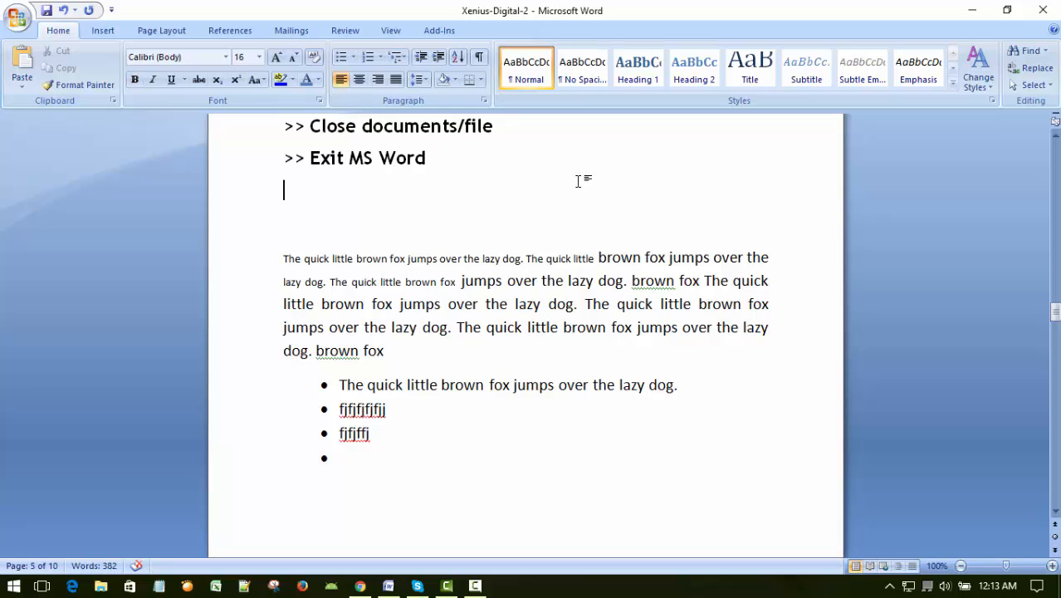
Step: Check the "How to use text highlight colour" entry in the topic list above the fox paragraph
{"action": "left_click", "coordinate": [540, 225]}
{"action": "scroll", "coordinate": [541, 225], "scroll_direction": "up", "scroll_amount": 3}
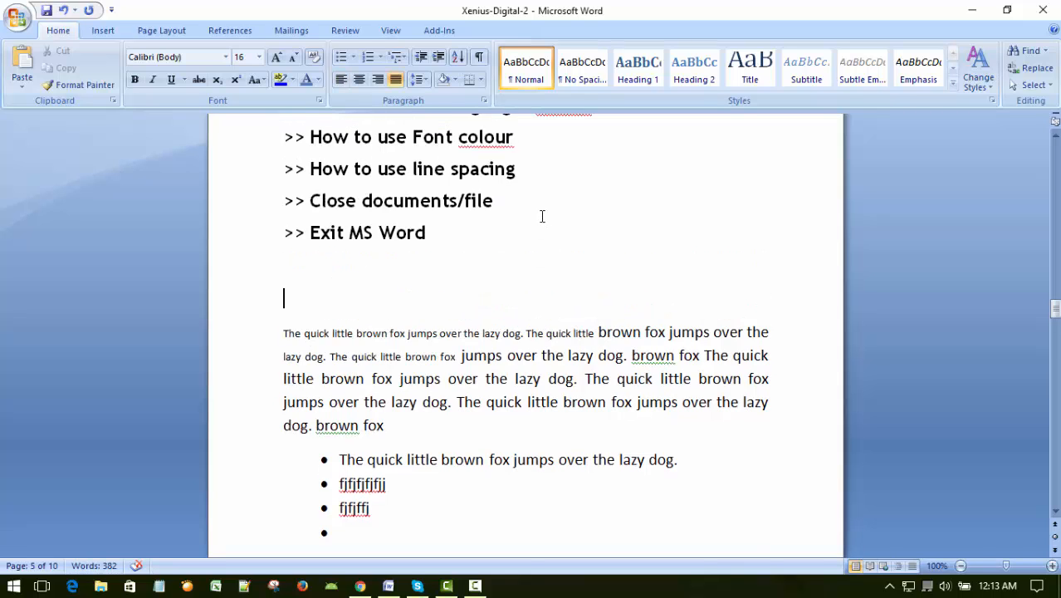
{"action": "scroll", "coordinate": [519, 315], "scroll_direction": "up", "scroll_amount": 1}
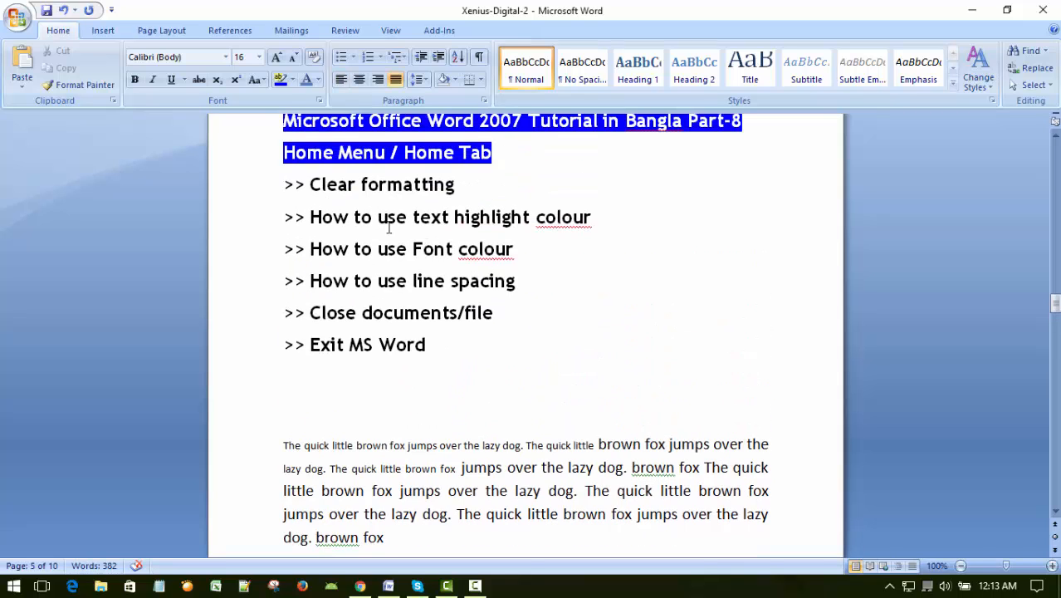
{"action": "left_click", "coordinate": [418, 218]}
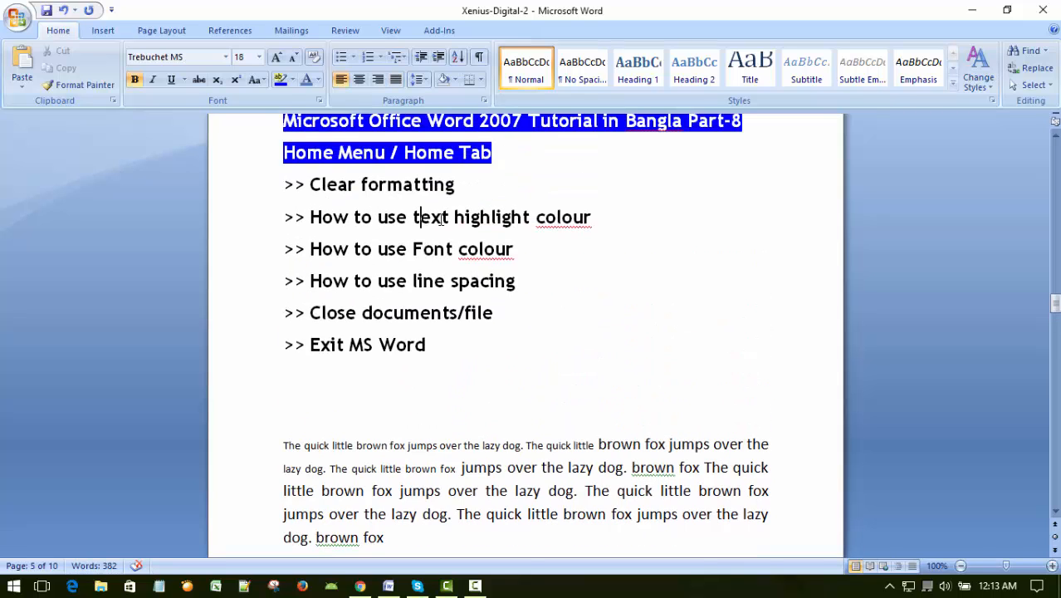
{"action": "left_click", "coordinate": [622, 218]}
{"action": "scroll", "coordinate": [602, 327], "scroll_direction": "down", "scroll_amount": 5}
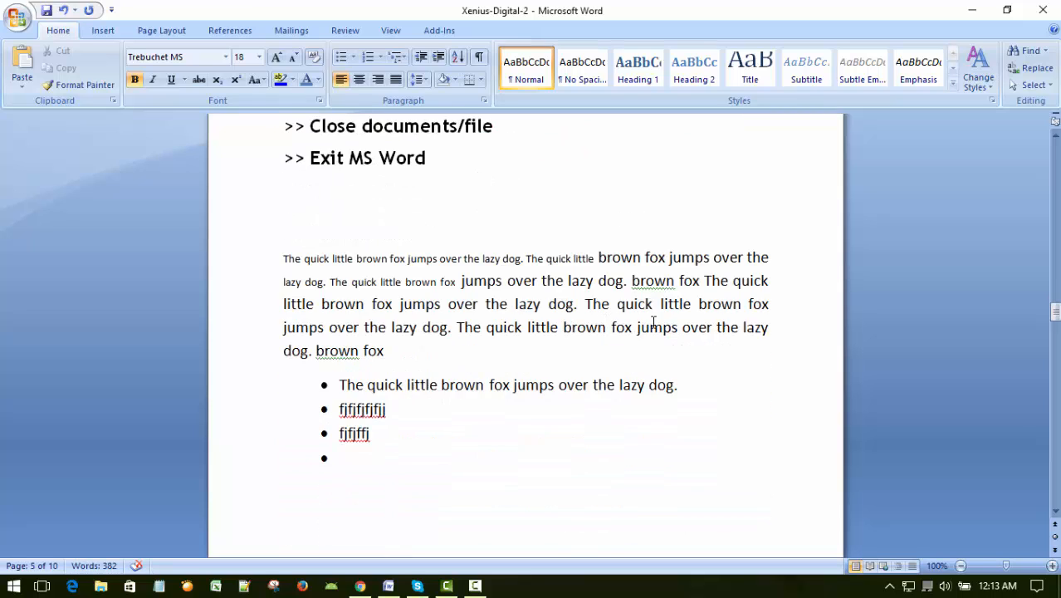
Step: Examine the text highlight colour choices for the fox paragraph's third line
{"action": "left_click", "coordinate": [662, 326]}
{"action": "scroll", "coordinate": [660, 321], "scroll_direction": "down", "scroll_amount": 2}
{"action": "scroll", "coordinate": [583, 302], "scroll_direction": "up", "scroll_amount": 1}
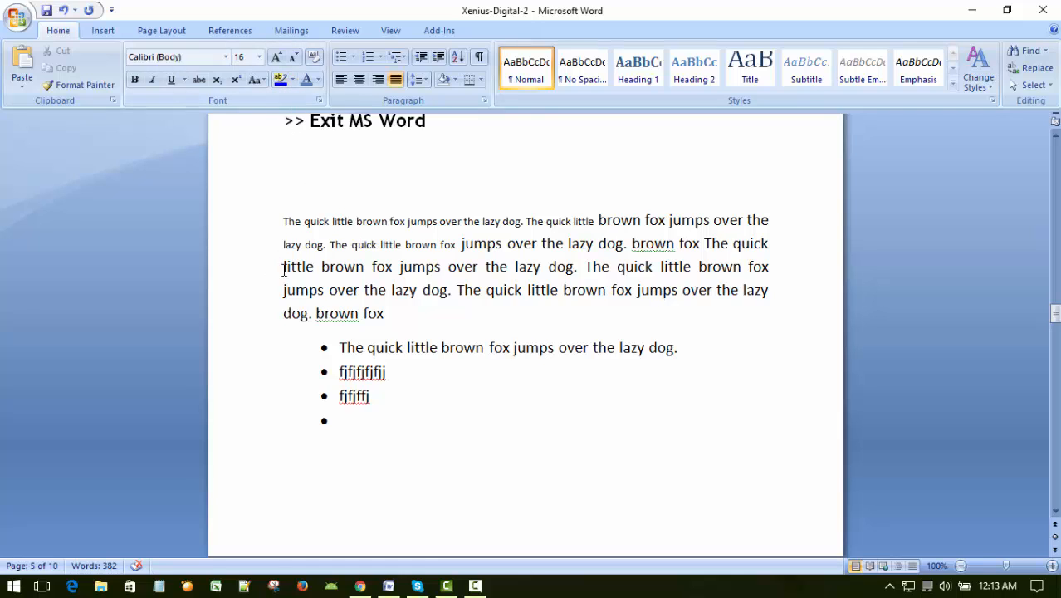
{"action": "left_click_drag", "start_coordinate": [283, 267], "coordinate": [751, 337]}
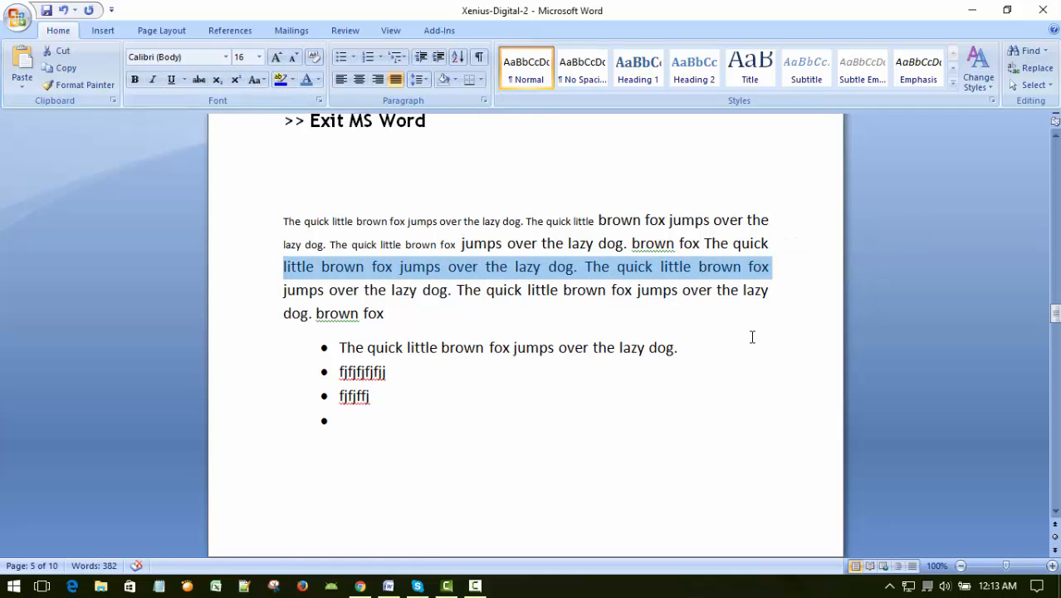
{"action": "left_click", "coordinate": [750, 338]}
{"action": "left_click", "coordinate": [279, 266]}
{"action": "left_click_drag", "start_coordinate": [279, 266], "coordinate": [770, 266]}
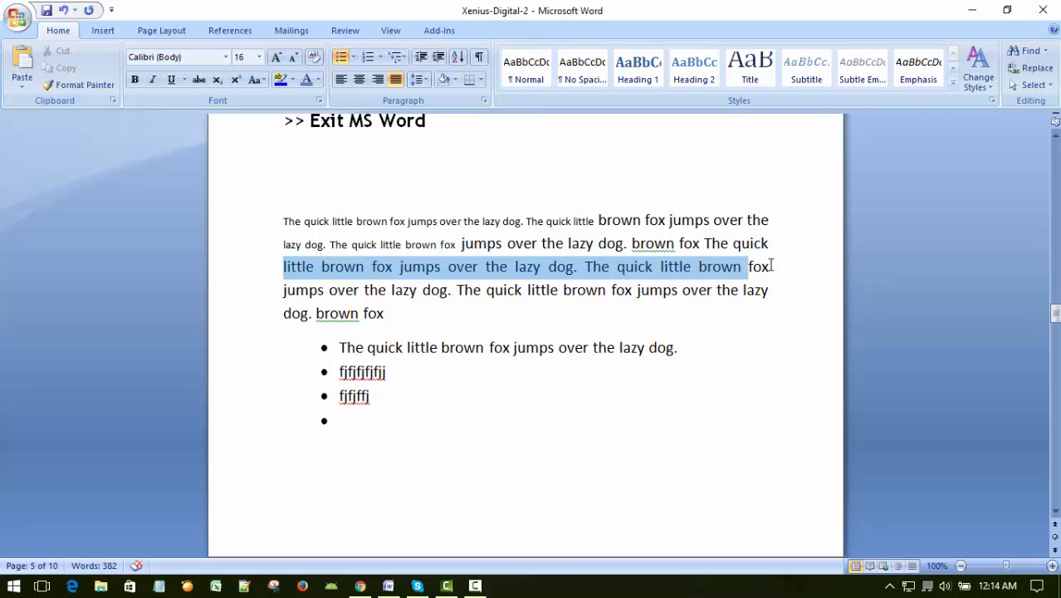
{"action": "left_click", "coordinate": [293, 80]}
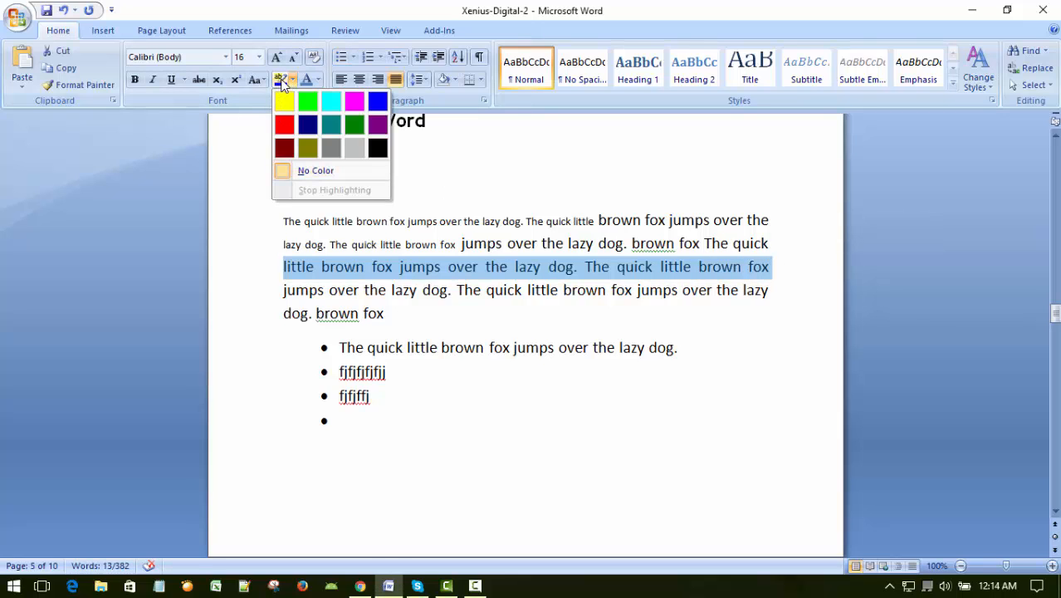
{"action": "left_click", "coordinate": [616, 194]}
{"action": "left_click", "coordinate": [433, 286]}
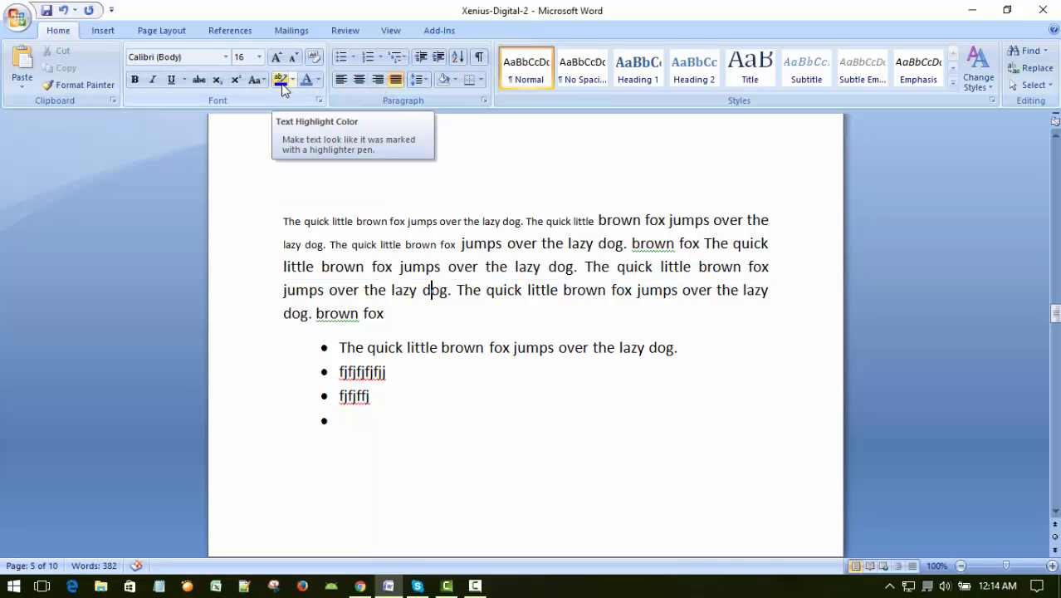
{"action": "left_click", "coordinate": [631, 372]}
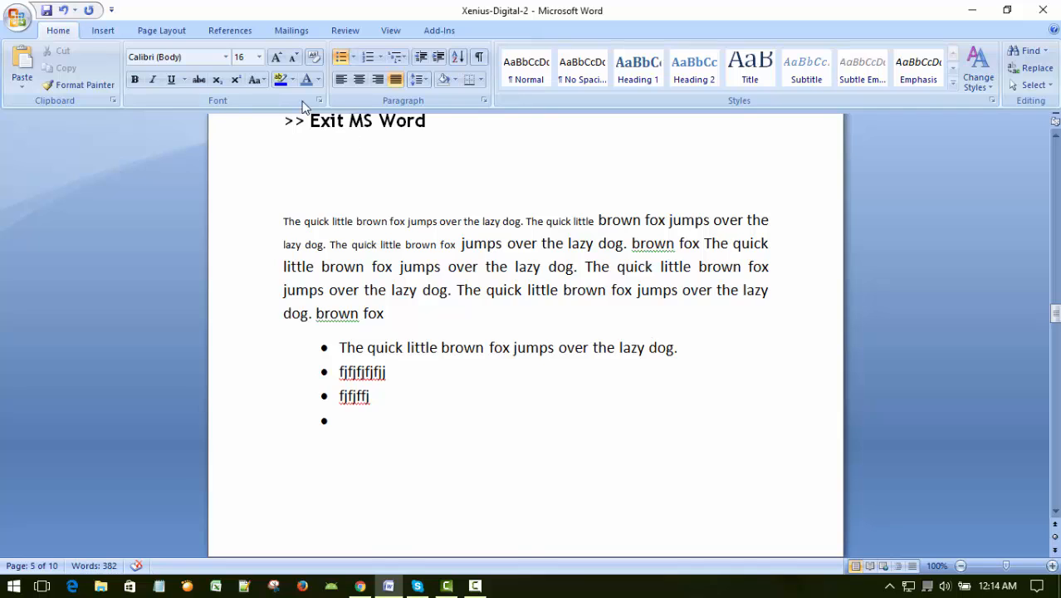
{"action": "left_click", "coordinate": [292, 80]}
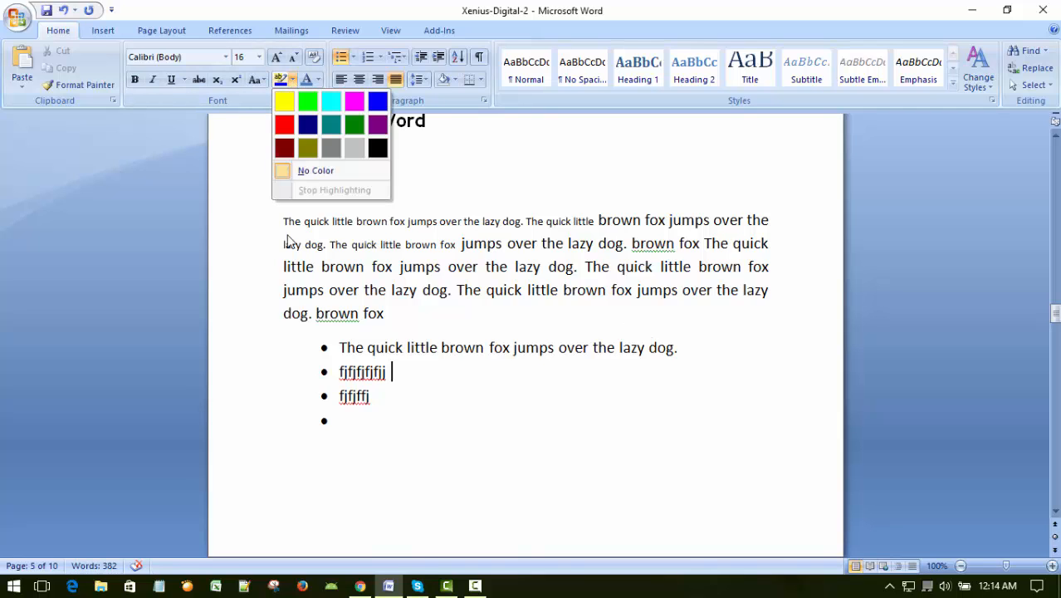
Step: Highlight the whole third line of the fox paragraph in blue
{"action": "left_click", "coordinate": [275, 266]}
{"action": "left_click_drag", "start_coordinate": [276, 267], "coordinate": [772, 266]}
{"action": "left_click", "coordinate": [280, 79]}
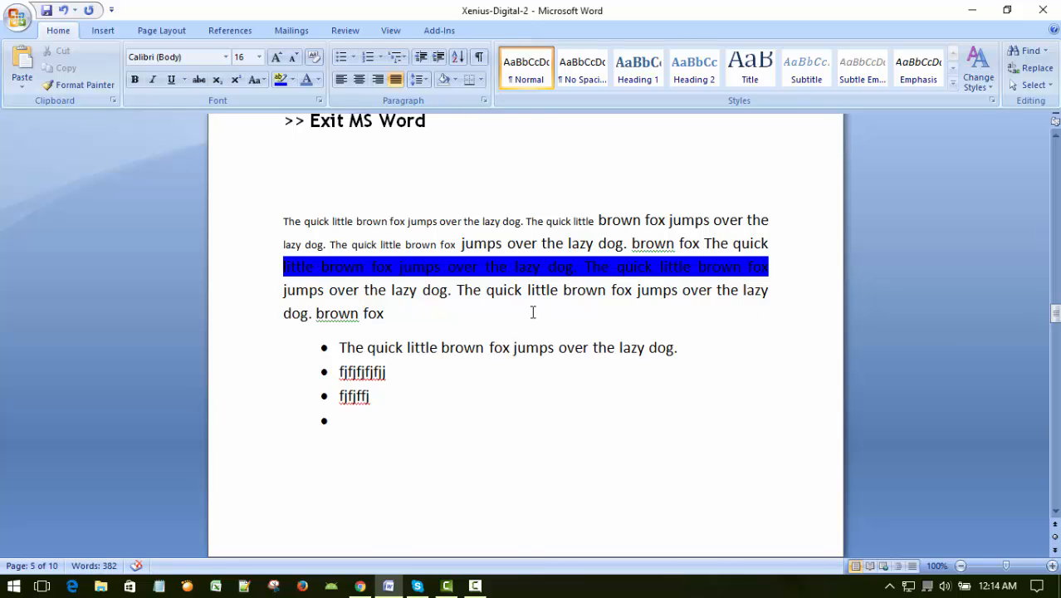
Step: Highlight the whole fourth line of the fox paragraph in red
{"action": "left_click", "coordinate": [272, 291]}
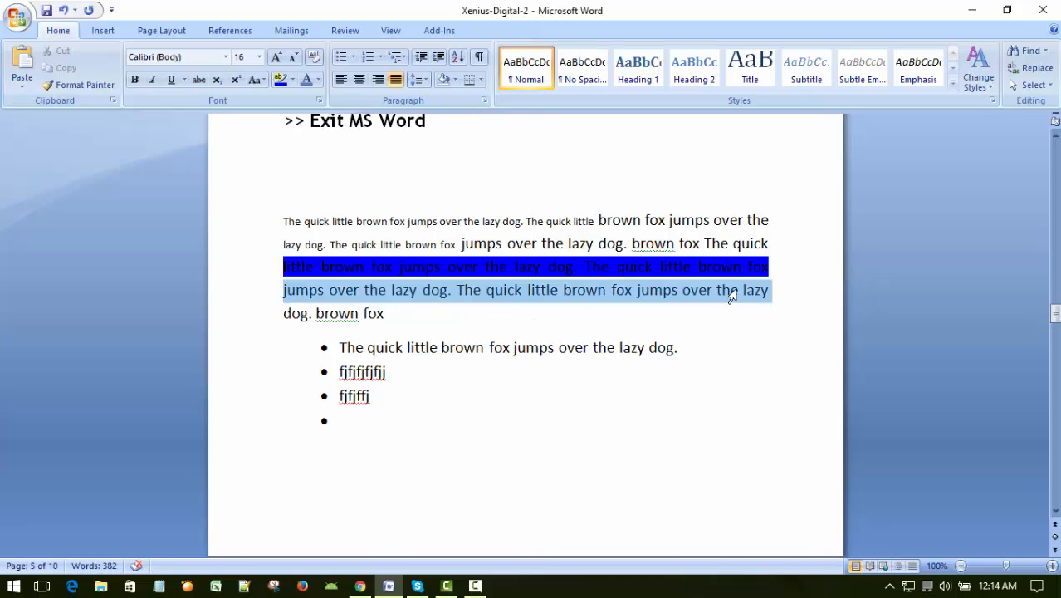
{"action": "left_click", "coordinate": [292, 81]}
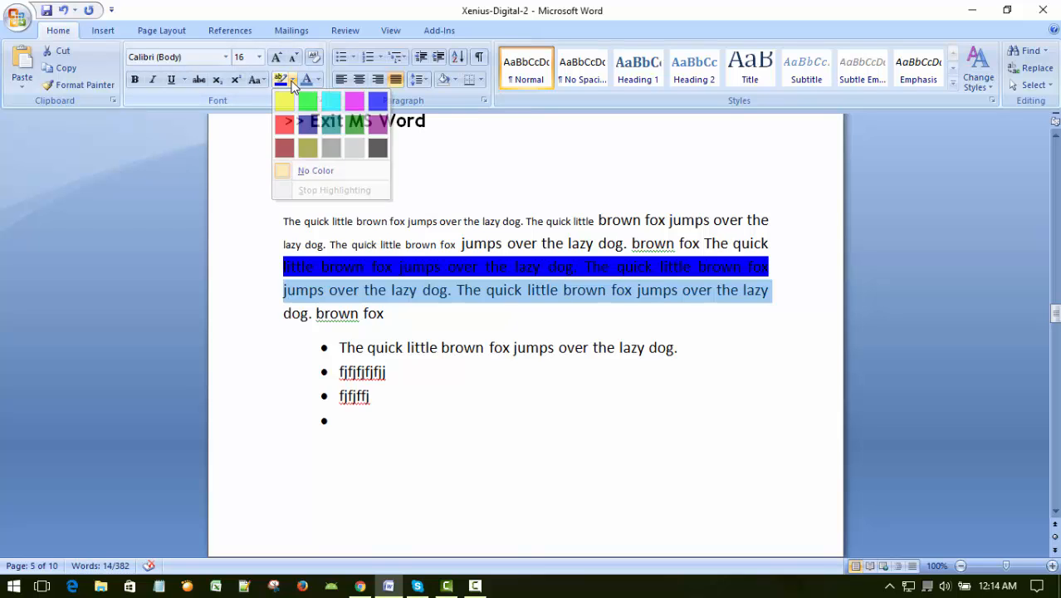
{"action": "left_click", "coordinate": [292, 81]}
{"action": "left_click", "coordinate": [292, 80]}
{"action": "left_click", "coordinate": [292, 80]}
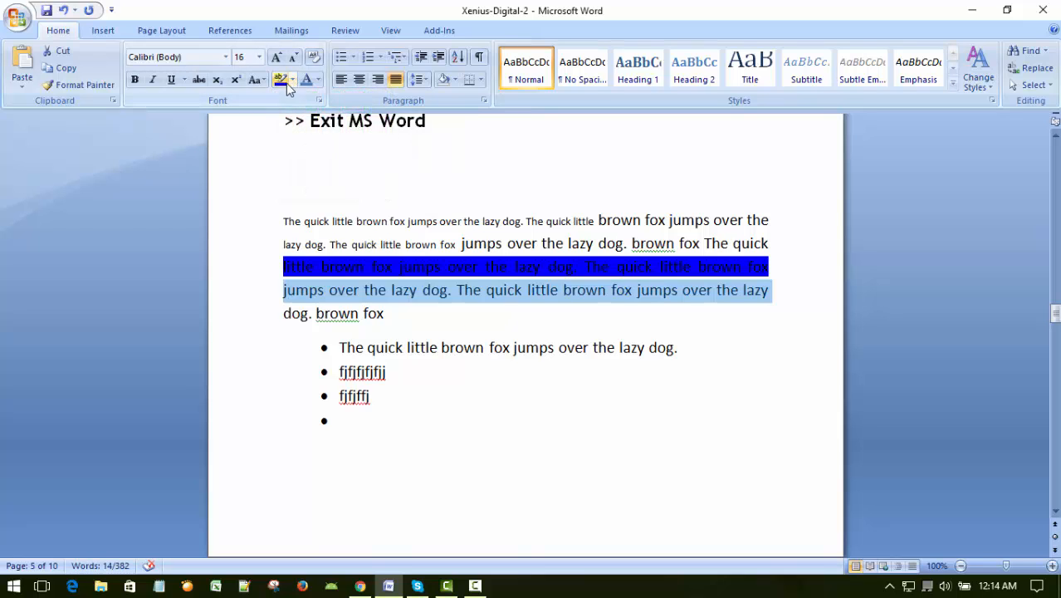
{"action": "left_click", "coordinate": [292, 80]}
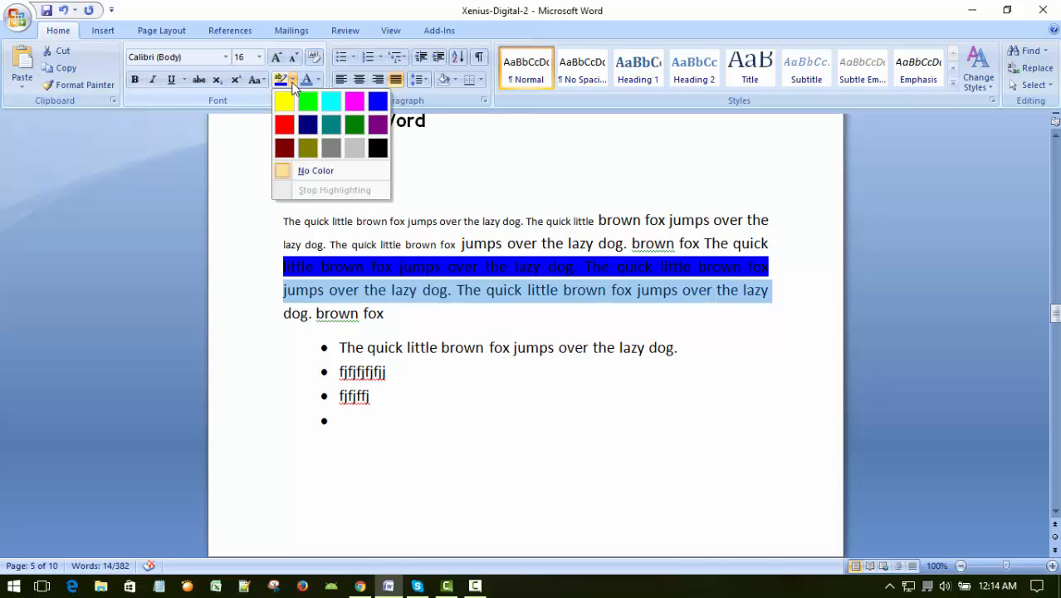
{"action": "left_click", "coordinate": [294, 131]}
{"action": "left_click", "coordinate": [674, 379]}
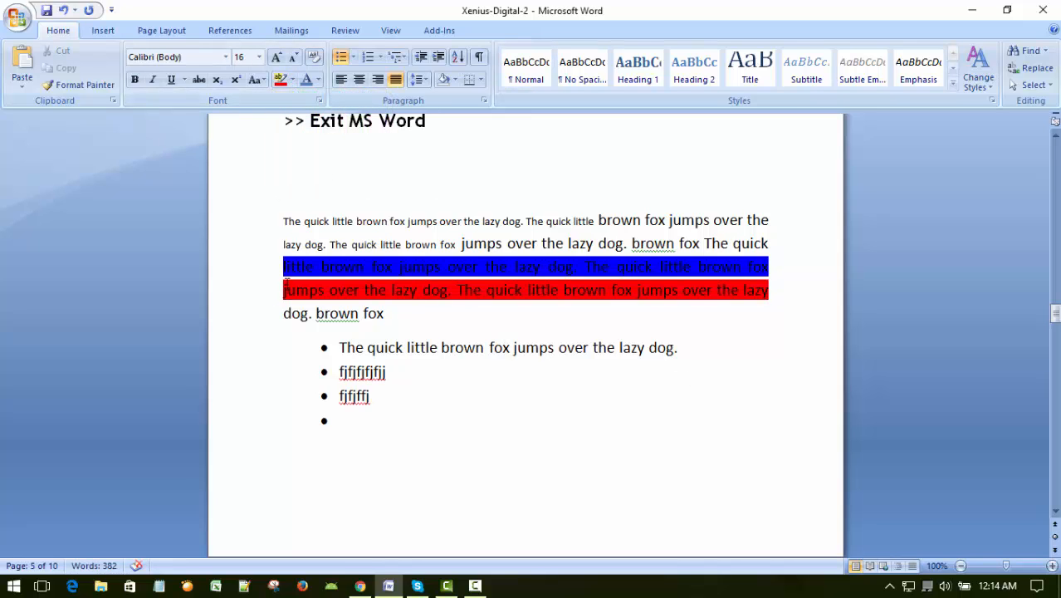
Step: Set the font colour of the blue-highlighted third line of the fox paragraph to white
{"action": "left_click_drag", "start_coordinate": [284, 273], "coordinate": [770, 270]}
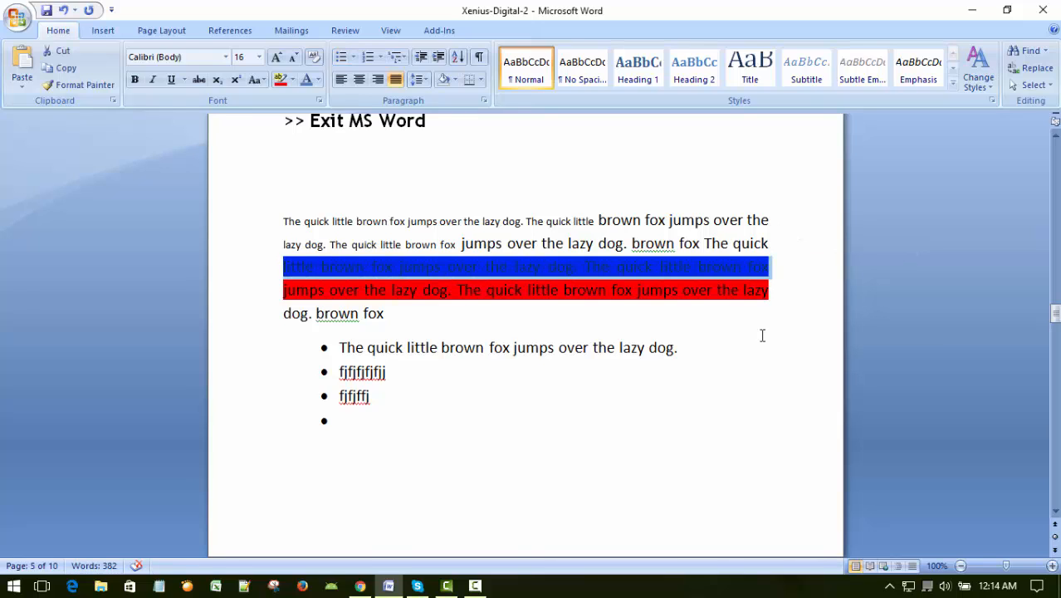
{"action": "left_click", "coordinate": [762, 334]}
{"action": "left_click_drag", "start_coordinate": [276, 267], "coordinate": [780, 265]}
{"action": "left_click", "coordinate": [318, 80]}
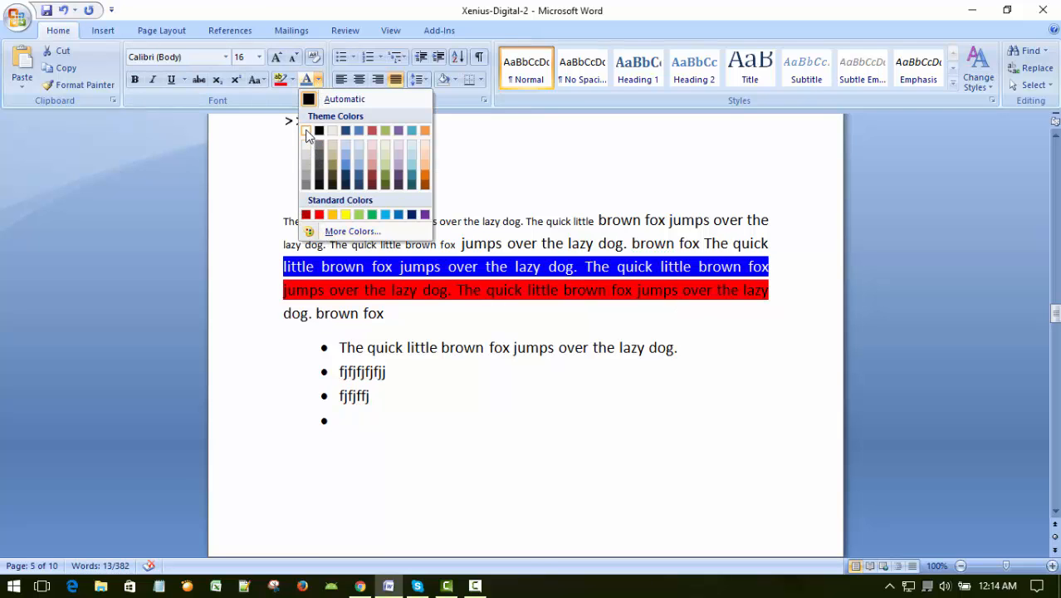
{"action": "left_click", "coordinate": [307, 130]}
{"action": "left_click", "coordinate": [602, 166]}
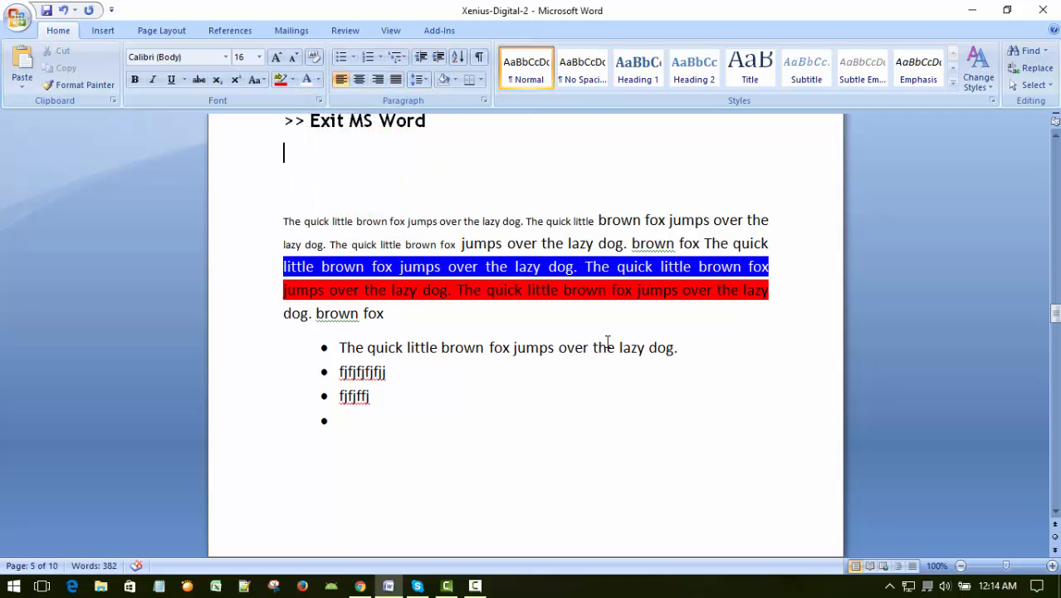
{"action": "left_click", "coordinate": [642, 432]}
{"action": "left_click", "coordinate": [597, 274]}
{"action": "left_click", "coordinate": [611, 177]}
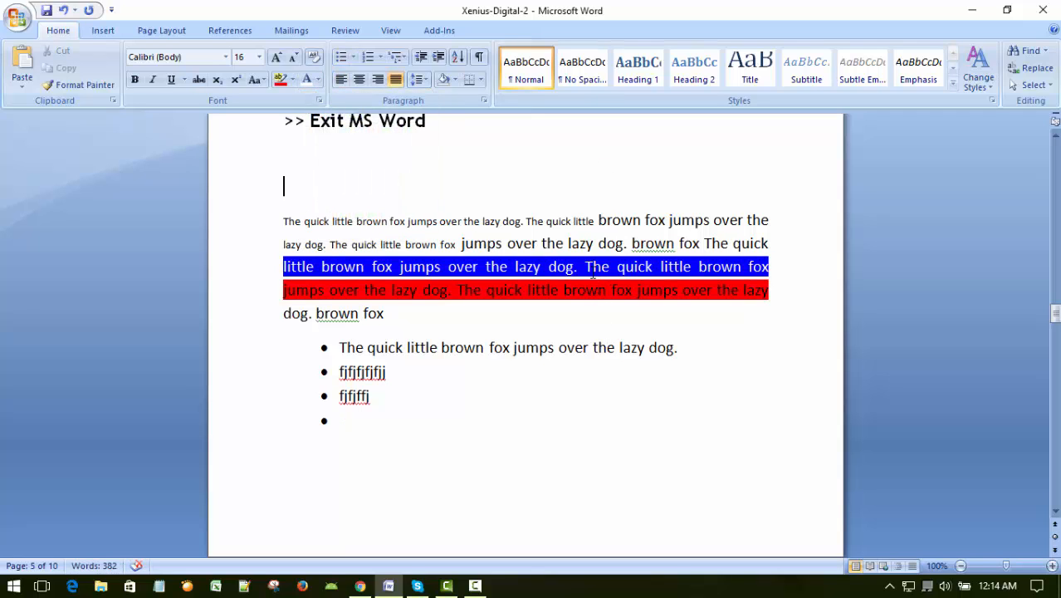
{"action": "left_click", "coordinate": [645, 426]}
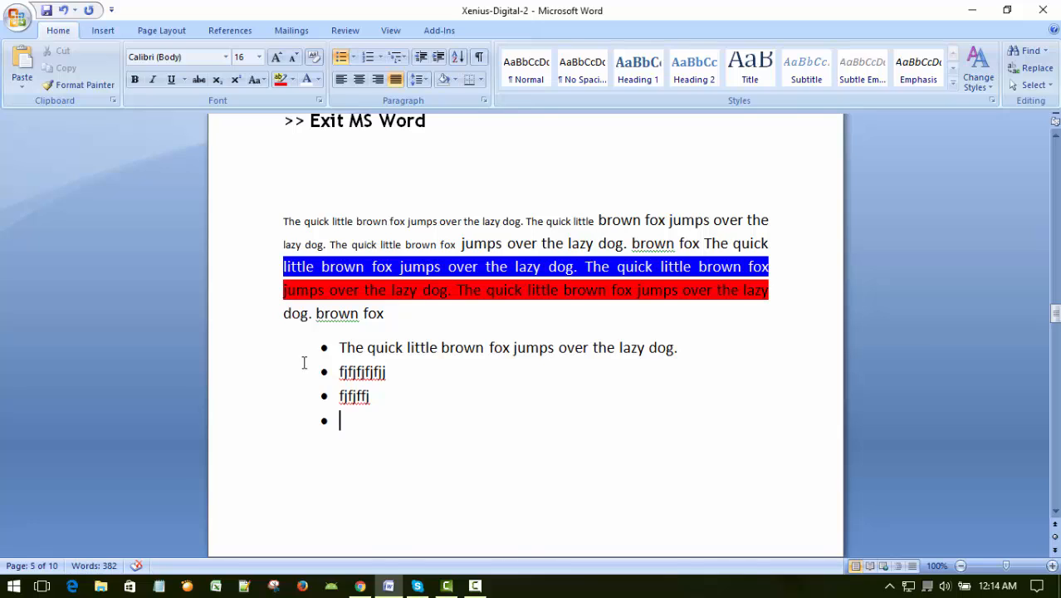
{"action": "left_click", "coordinate": [516, 266]}
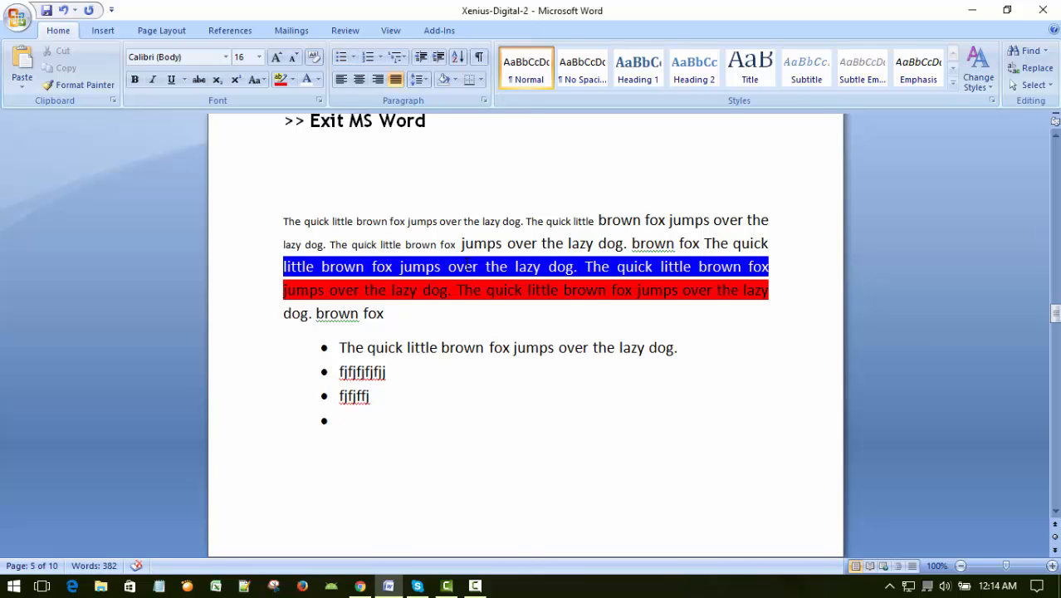
Step: Make the larger text in the fox paragraph's second line, from "jumps over" to "The quick", bold with a red font colour
{"action": "left_click_drag", "start_coordinate": [461, 243], "coordinate": [769, 245]}
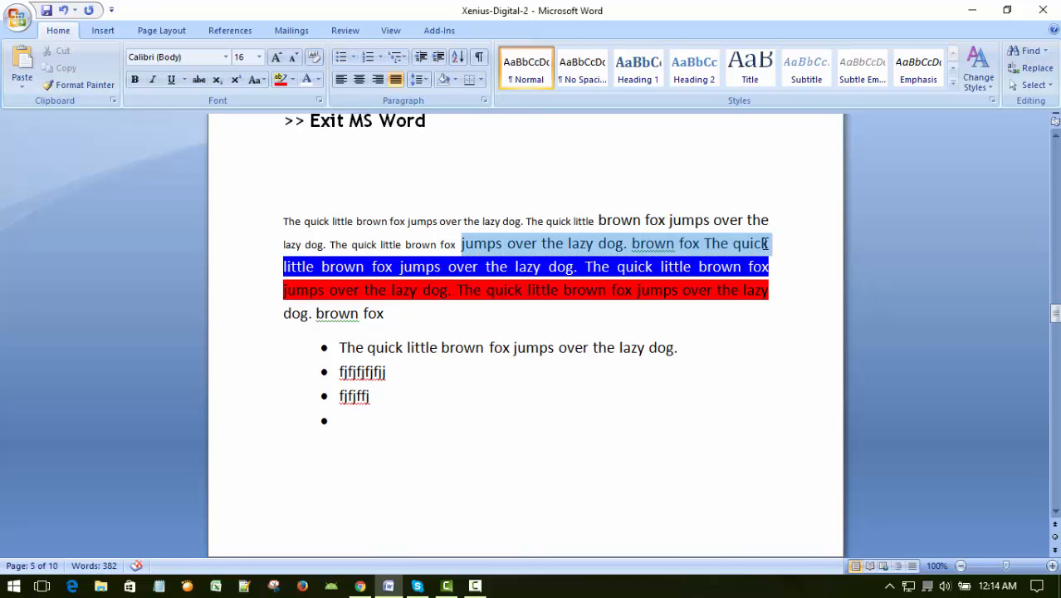
{"action": "left_click", "coordinate": [135, 79]}
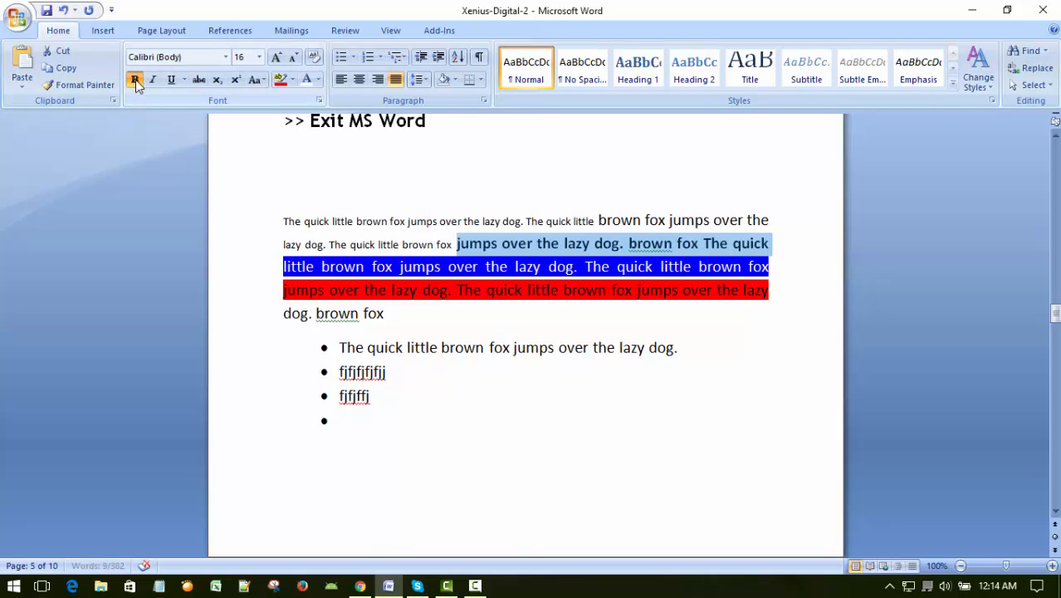
{"action": "left_click", "coordinate": [317, 80]}
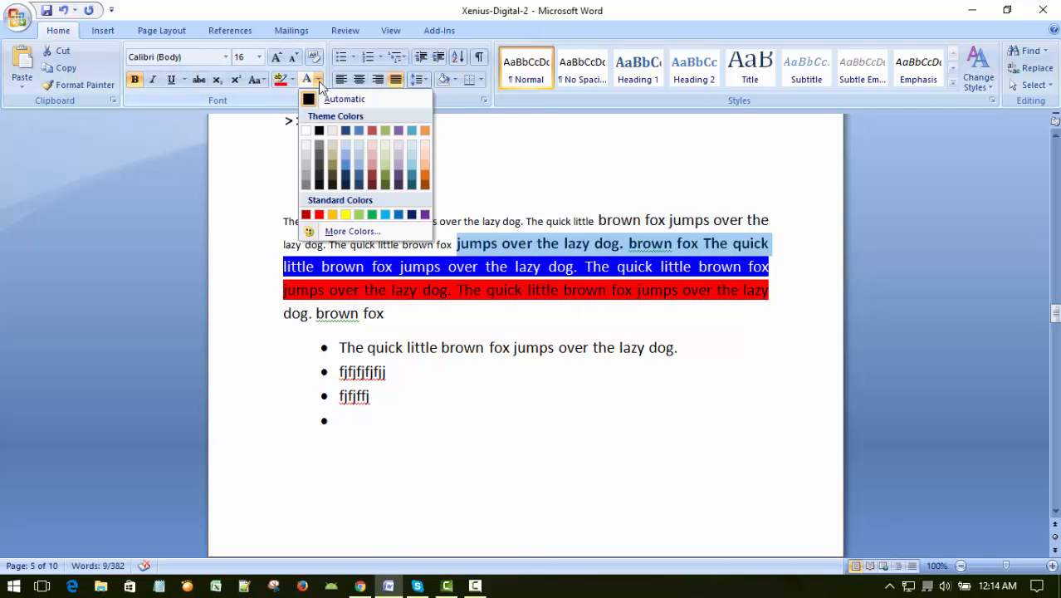
{"action": "left_click", "coordinate": [321, 218]}
{"action": "left_click", "coordinate": [537, 172]}
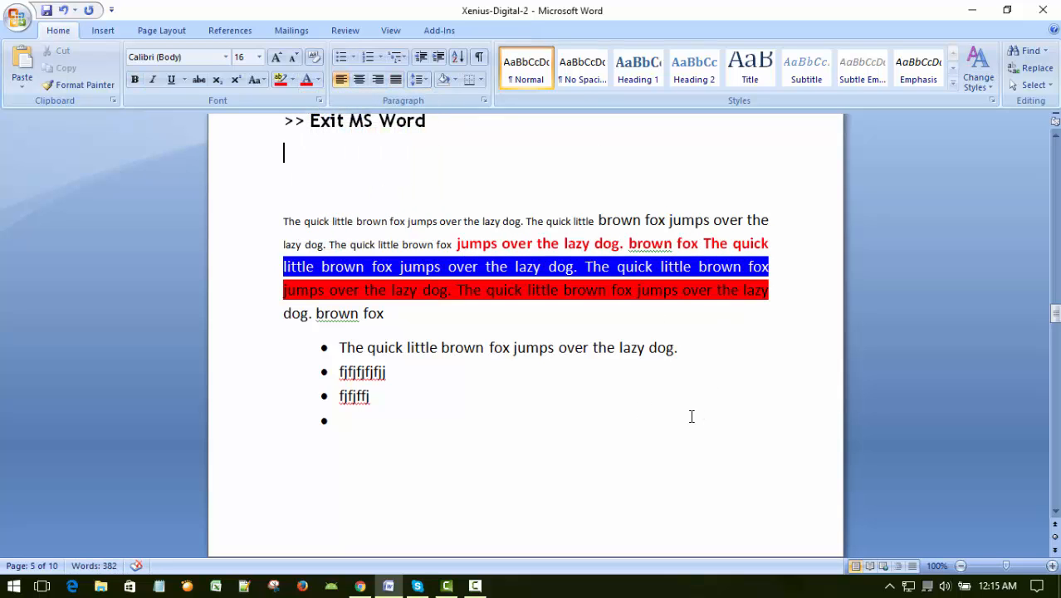
{"action": "scroll", "coordinate": [689, 416], "scroll_direction": "down", "scroll_amount": 3}
{"action": "scroll", "coordinate": [682, 412], "scroll_direction": "up", "scroll_amount": 3}
{"action": "left_click", "coordinate": [615, 188]}
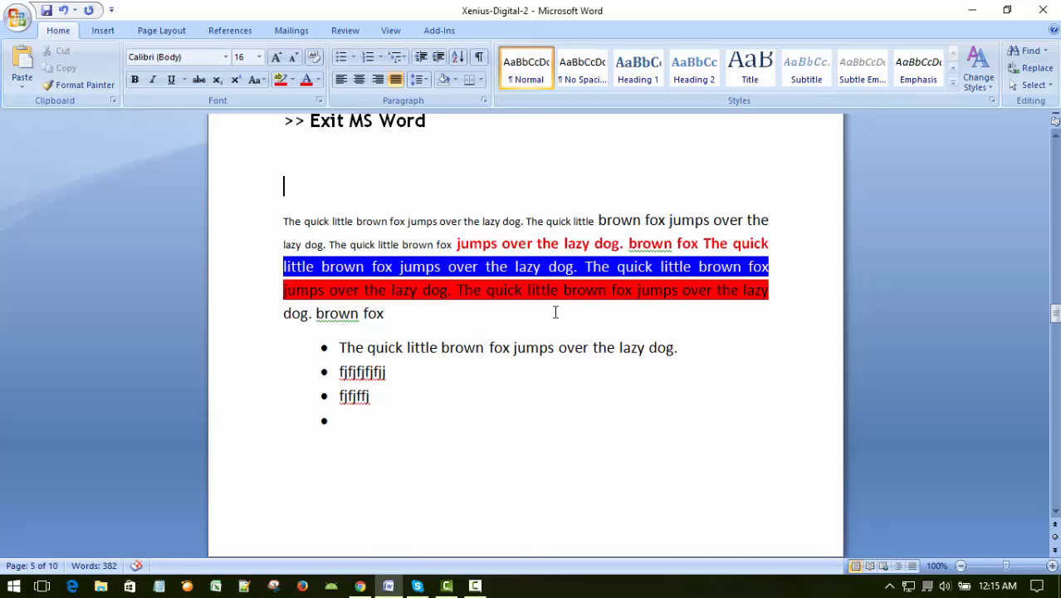
{"action": "left_click", "coordinate": [316, 84]}
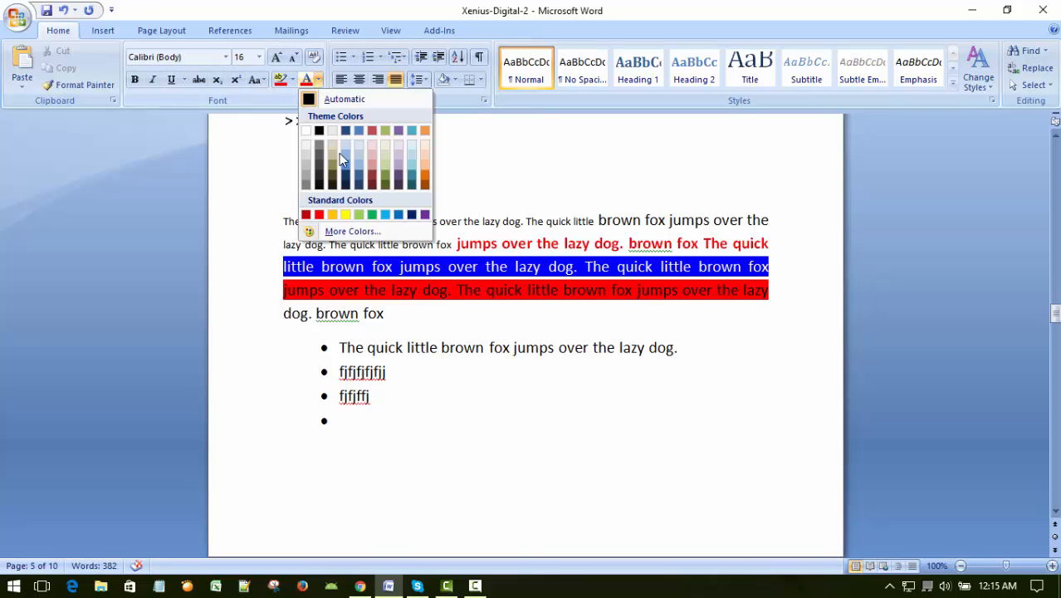
{"action": "left_click", "coordinate": [579, 202]}
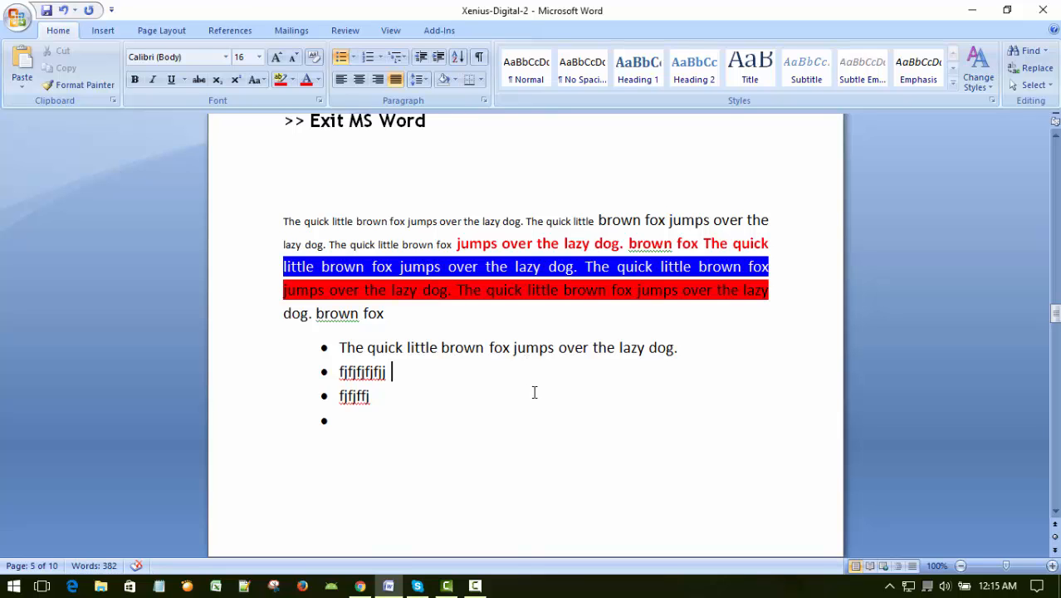
{"action": "scroll", "coordinate": [537, 382], "scroll_direction": "down", "scroll_amount": 3}
{"action": "scroll", "coordinate": [540, 382], "scroll_direction": "up", "scroll_amount": 5}
{"action": "left_click", "coordinate": [571, 181]}
{"action": "scroll", "coordinate": [565, 330], "scroll_direction": "down", "scroll_amount": 1}
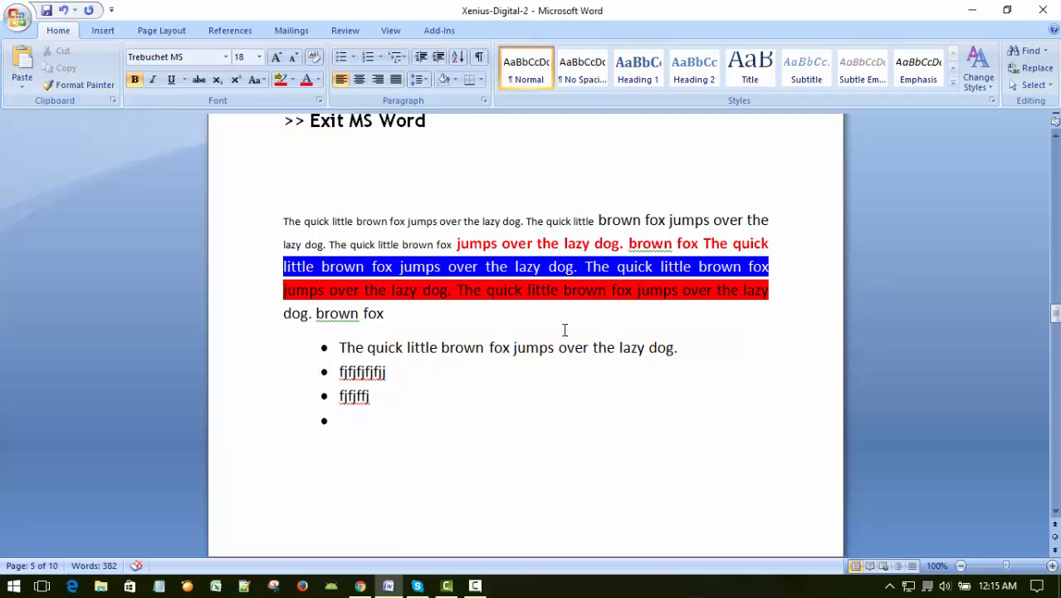
{"action": "left_click", "coordinate": [563, 400]}
{"action": "left_click", "coordinate": [563, 412]}
Step: Set the font colour of the first bullet, "The quick little brown fox jumps over the lazy dog.", to green
{"action": "left_click_drag", "start_coordinate": [342, 349], "coordinate": [701, 347]}
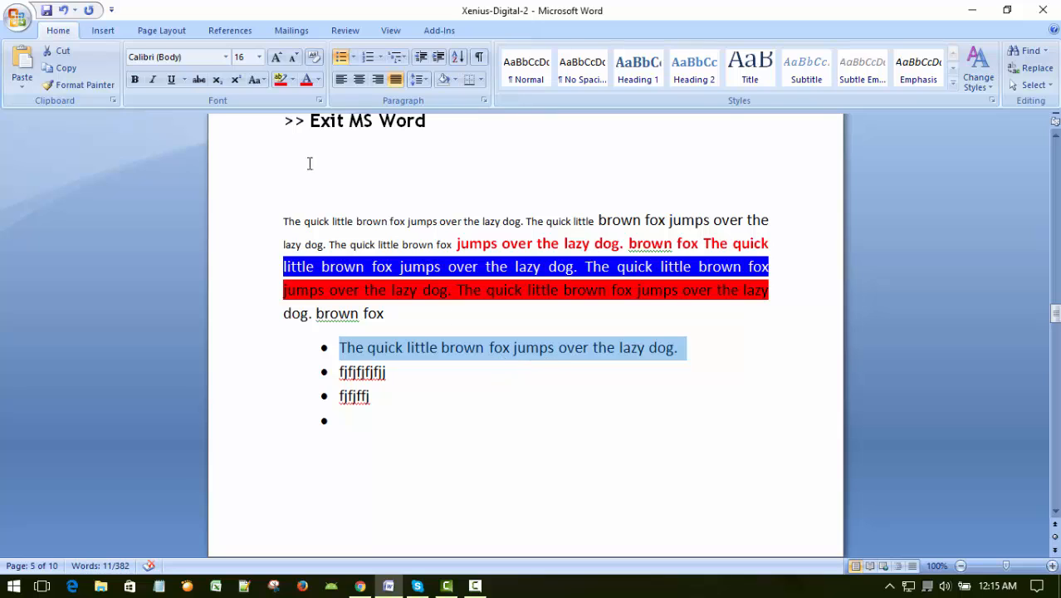
{"action": "left_click", "coordinate": [318, 80]}
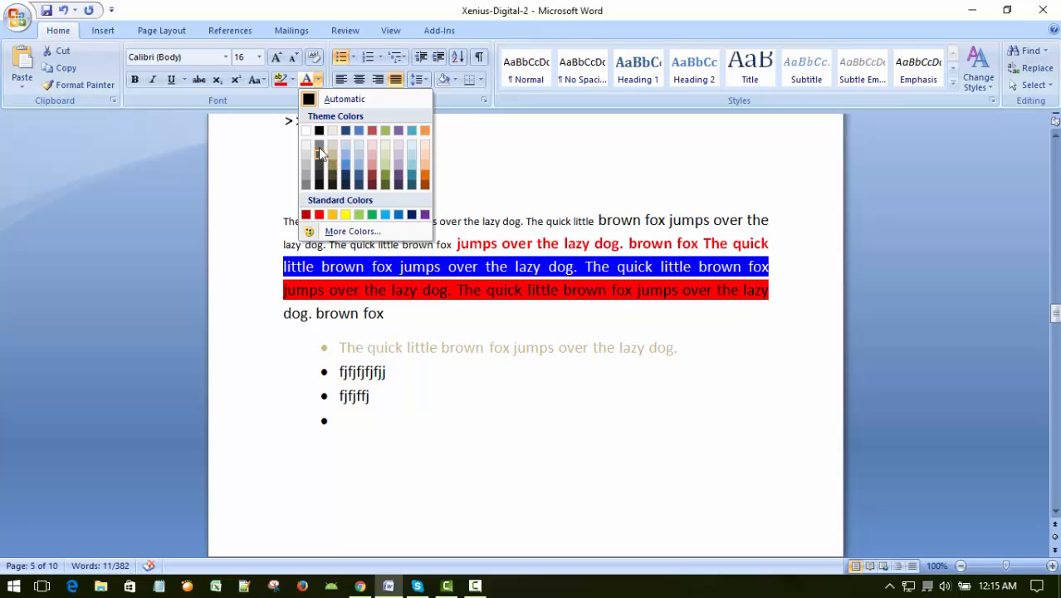
{"action": "left_click", "coordinate": [376, 217]}
{"action": "left_click", "coordinate": [604, 426]}
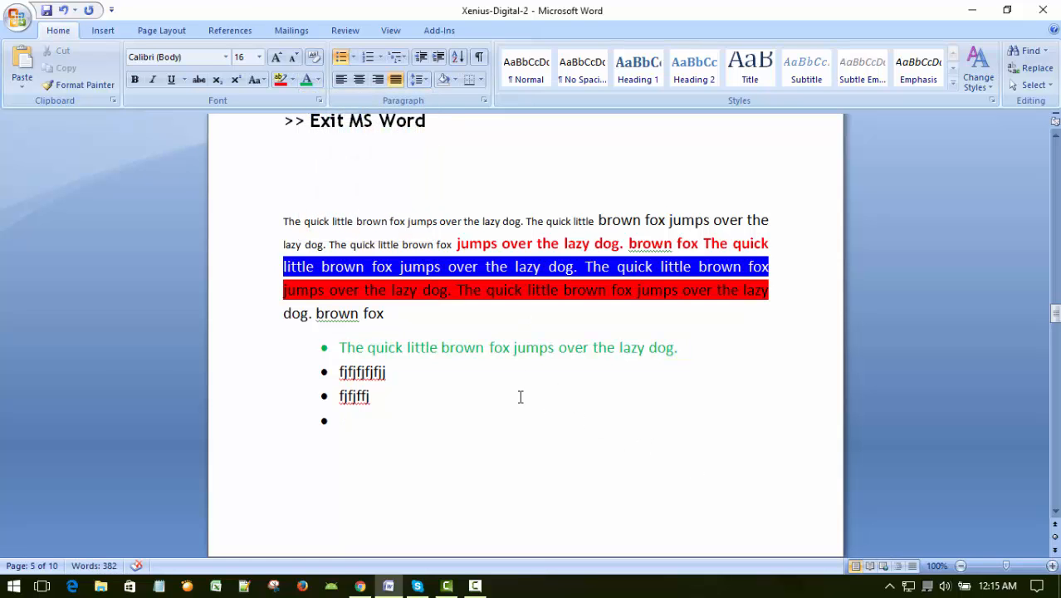
{"action": "scroll", "coordinate": [526, 398], "scroll_direction": "down", "scroll_amount": 3}
{"action": "scroll", "coordinate": [525, 398], "scroll_direction": "up", "scroll_amount": 5}
{"action": "scroll", "coordinate": [549, 393], "scroll_direction": "up", "scroll_amount": 2}
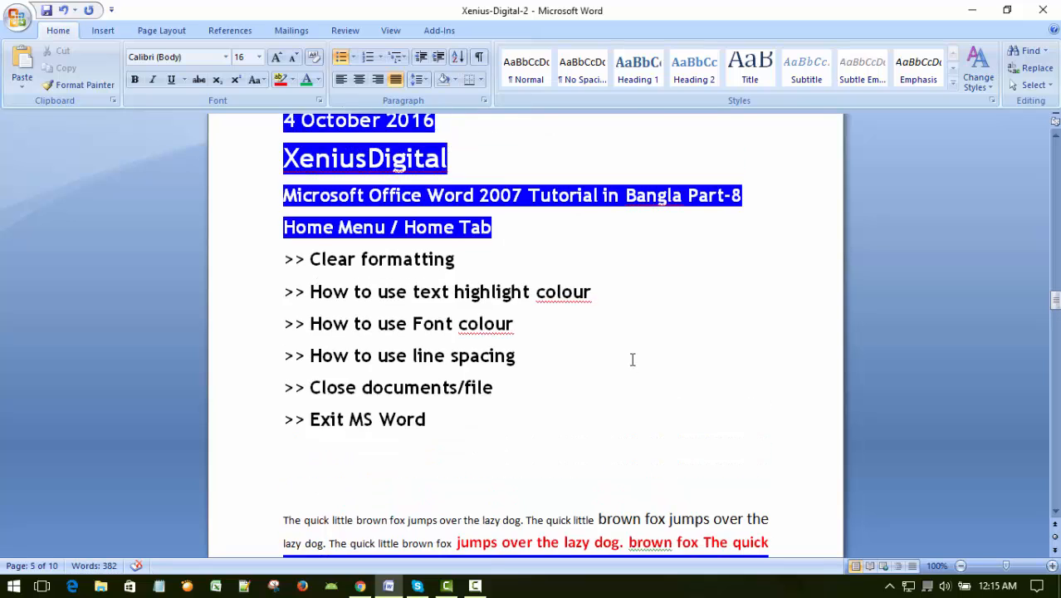
{"action": "scroll", "coordinate": [630, 358], "scroll_direction": "down", "scroll_amount": 3}
{"action": "left_click", "coordinate": [474, 586]}
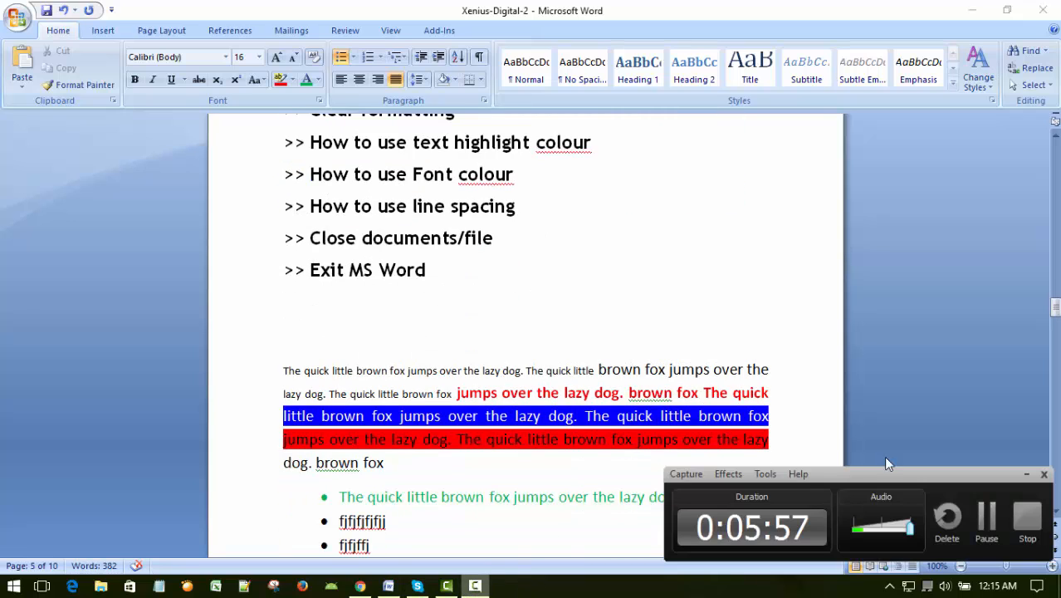
{"action": "left_click", "coordinate": [1026, 474]}
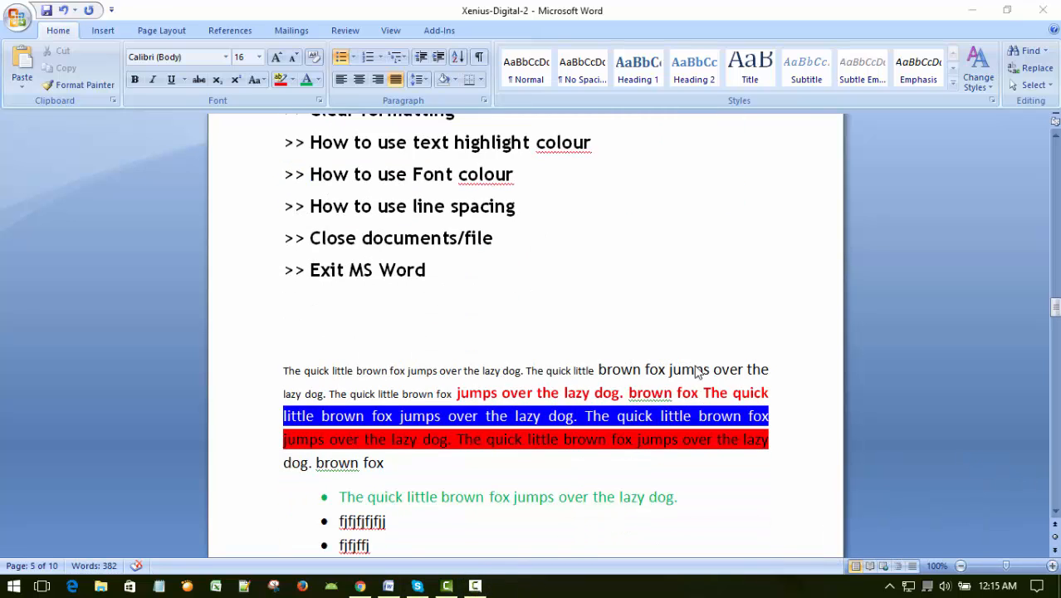
Step: Look through the document's pages for sample text suitable for demonstrating line spacing
{"action": "scroll", "coordinate": [602, 325], "scroll_direction": "up", "scroll_amount": 1}
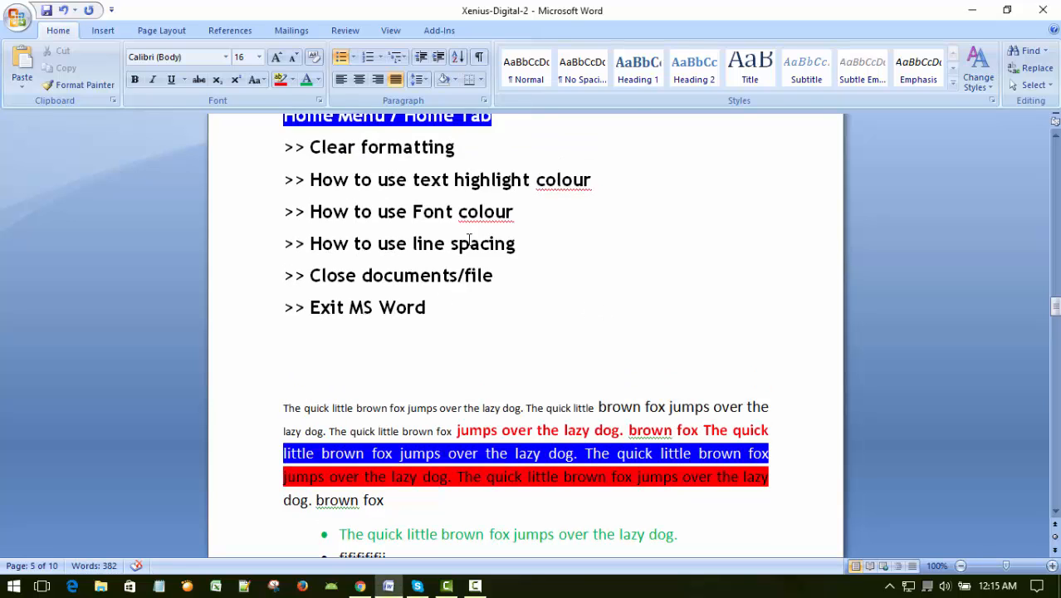
{"action": "left_click", "coordinate": [561, 241]}
{"action": "scroll", "coordinate": [673, 294], "scroll_direction": "up", "scroll_amount": 3}
{"action": "scroll", "coordinate": [651, 304], "scroll_direction": "down", "scroll_amount": 2}
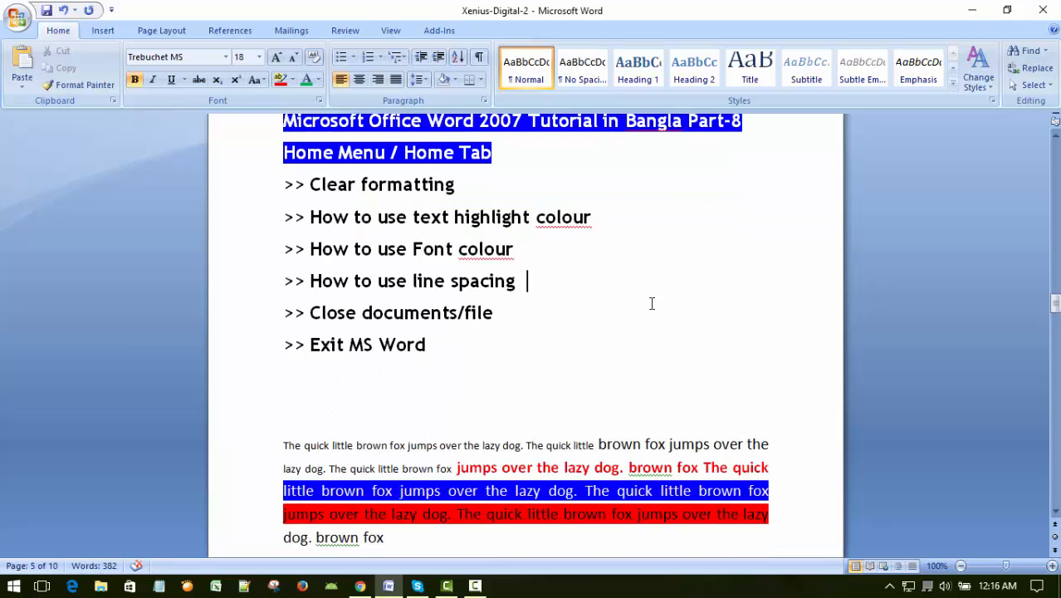
{"action": "scroll", "coordinate": [652, 304], "scroll_direction": "up", "scroll_amount": 8}
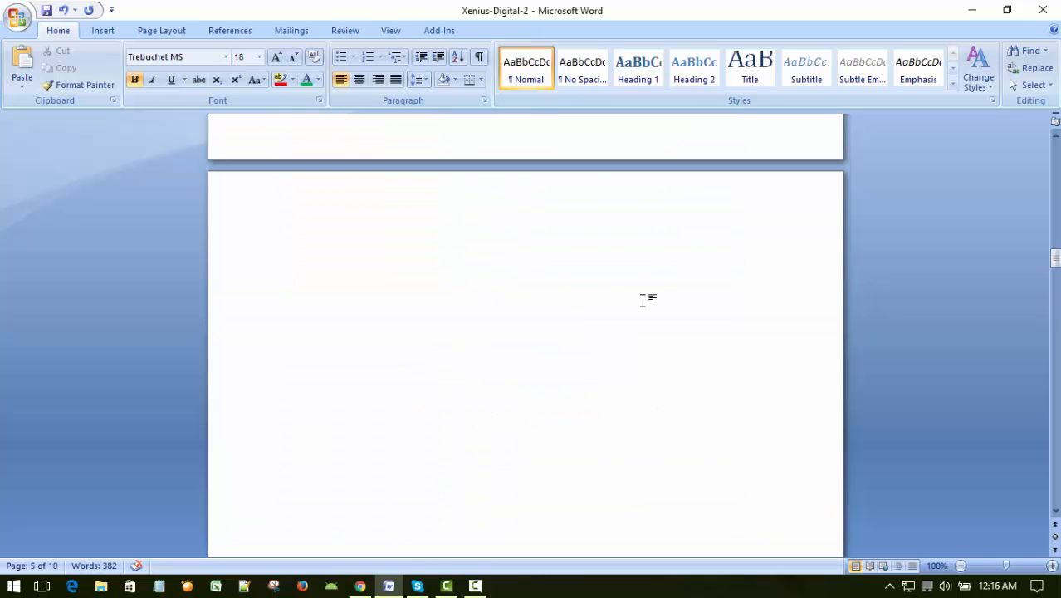
{"action": "scroll", "coordinate": [639, 299], "scroll_direction": "up", "scroll_amount": 18}
{"action": "scroll", "coordinate": [636, 300], "scroll_direction": "down", "scroll_amount": 20}
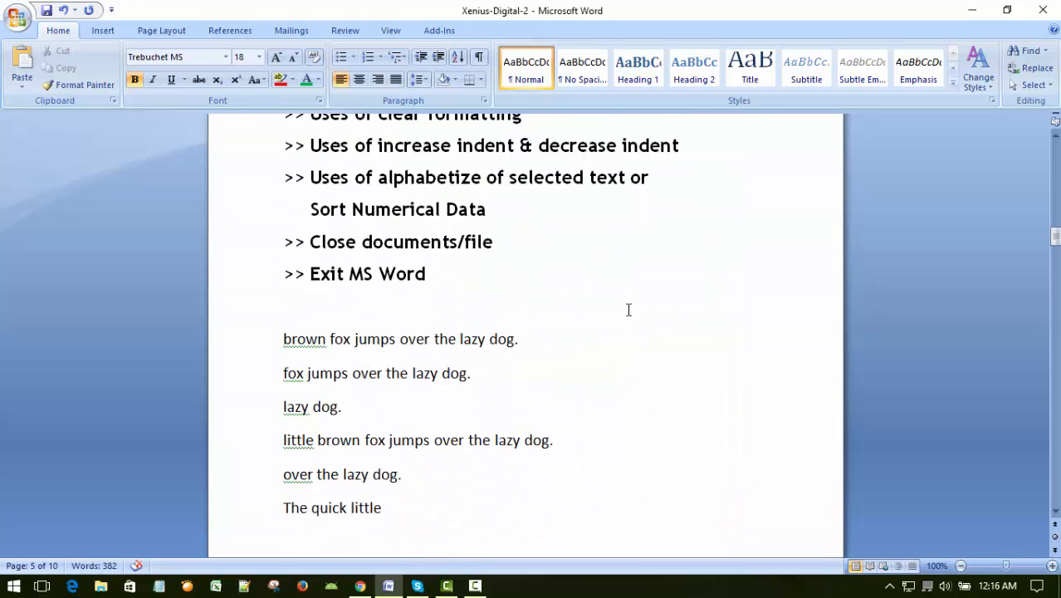
{"action": "scroll", "coordinate": [631, 309], "scroll_direction": "down", "scroll_amount": 20}
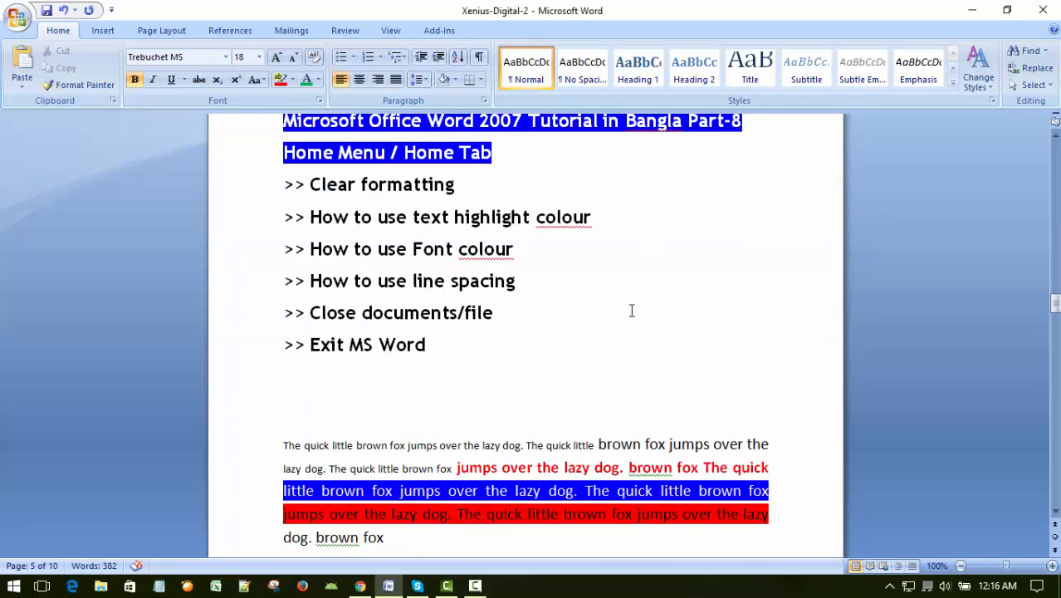
{"action": "scroll", "coordinate": [633, 308], "scroll_direction": "down", "scroll_amount": 20}
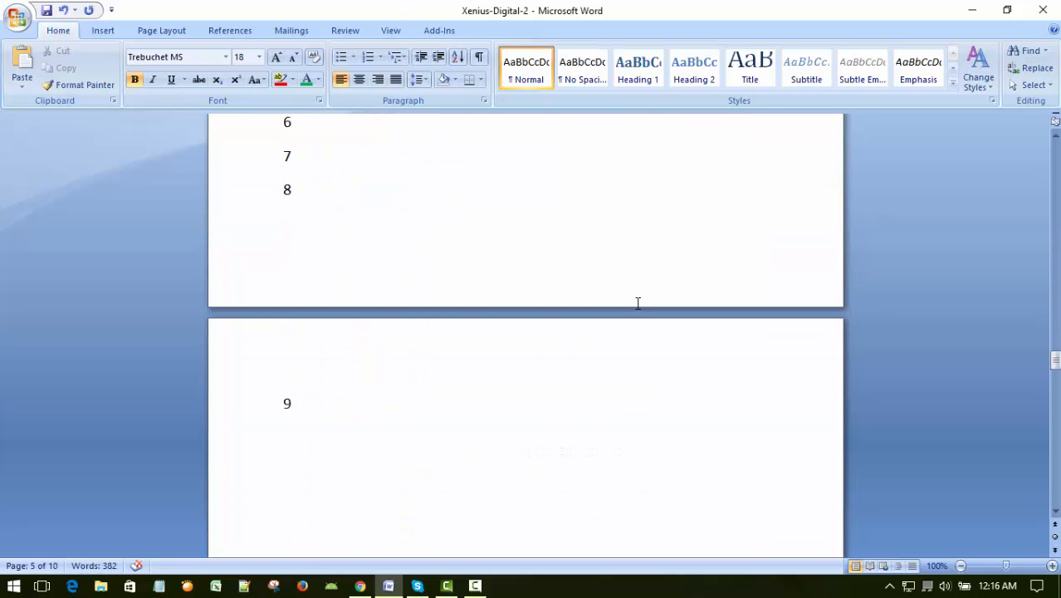
{"action": "scroll", "coordinate": [635, 301], "scroll_direction": "up", "scroll_amount": 20}
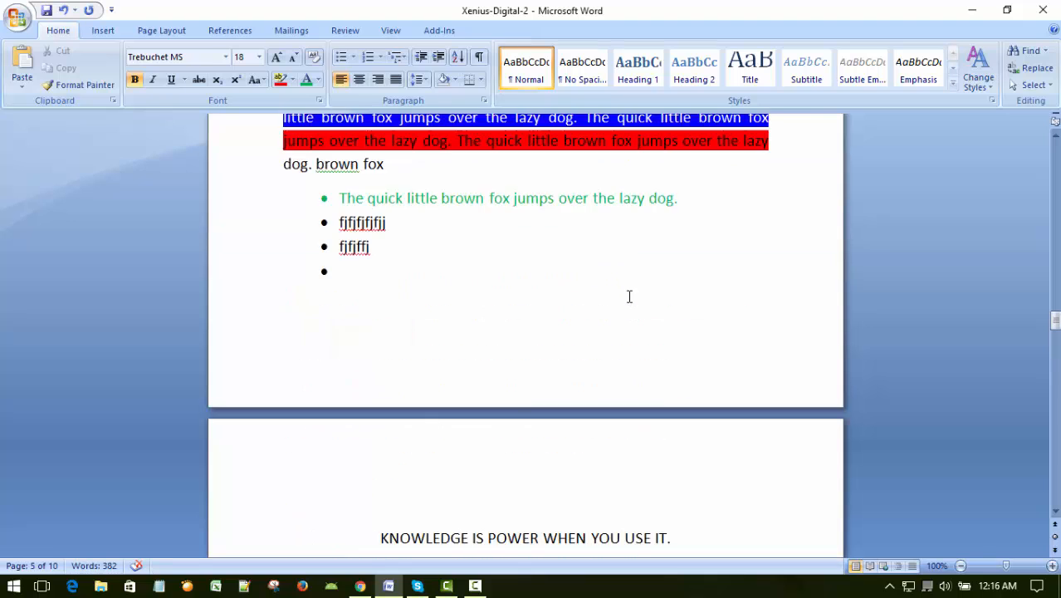
{"action": "scroll", "coordinate": [628, 293], "scroll_direction": "up", "scroll_amount": 4}
{"action": "scroll", "coordinate": [628, 295], "scroll_direction": "down", "scroll_amount": 6}
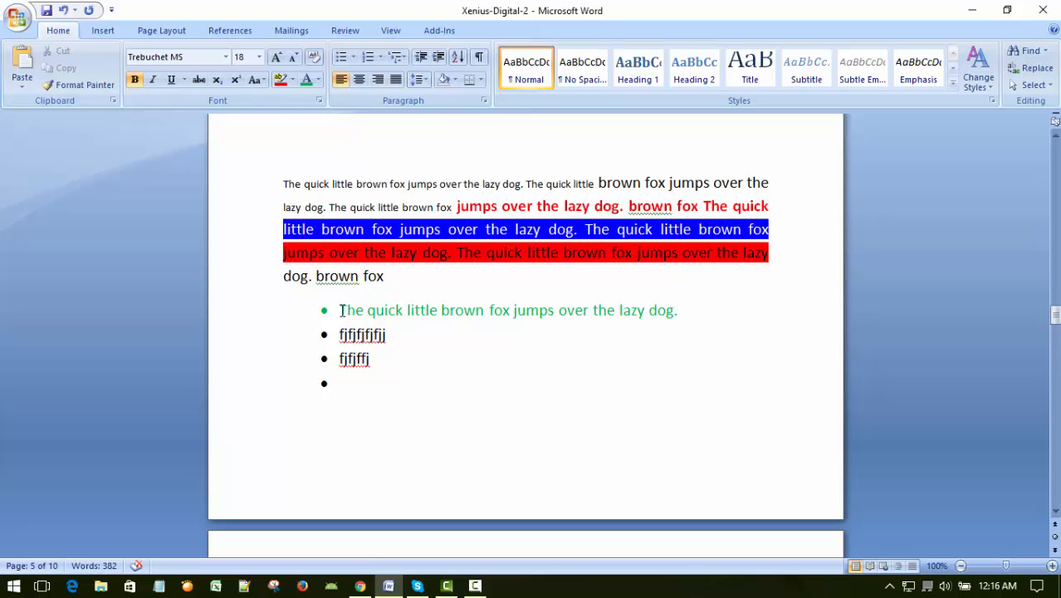
{"action": "left_click_drag", "start_coordinate": [341, 310], "coordinate": [705, 328]}
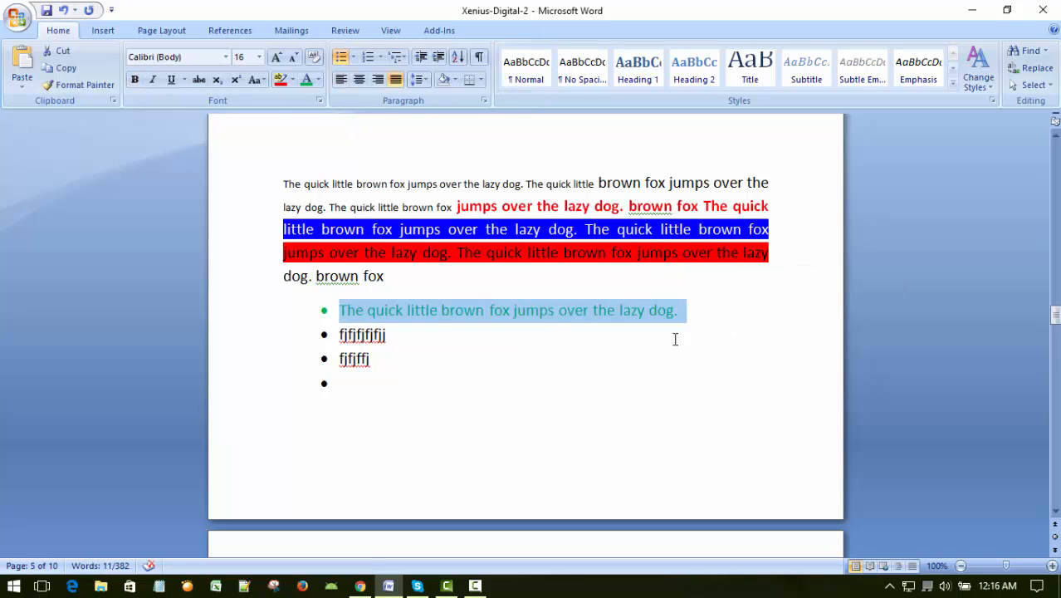
{"action": "scroll", "coordinate": [671, 346], "scroll_direction": "down", "scroll_amount": 6}
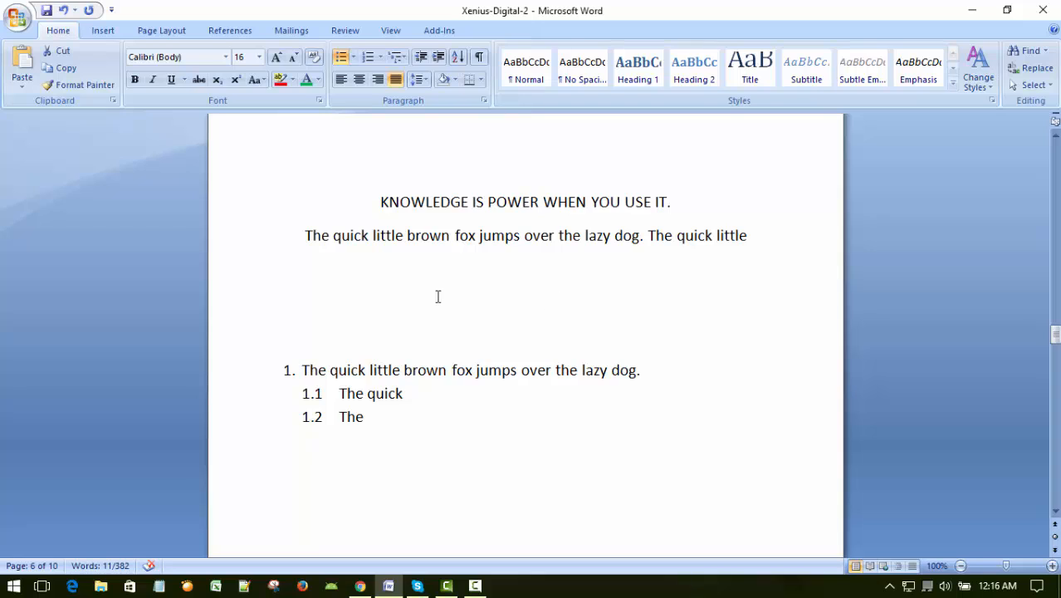
Step: Copy the fox sentence below "KNOWLEDGE IS POWER WHEN YOU USE IT." and paste six more copies directly after it
{"action": "left_click_drag", "start_coordinate": [300, 241], "coordinate": [779, 241]}
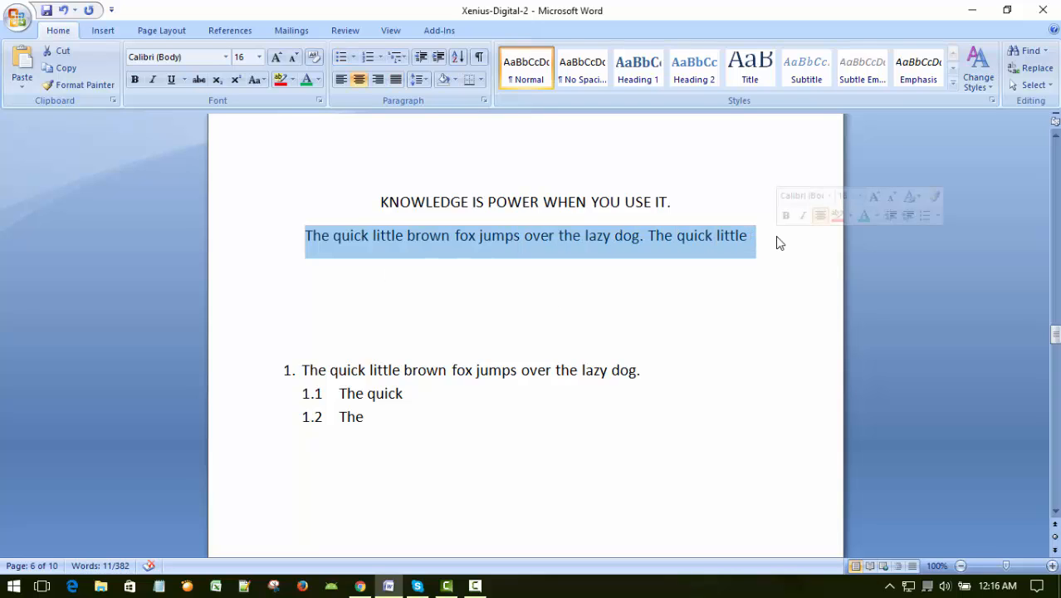
{"action": "key", "text": "Right"}
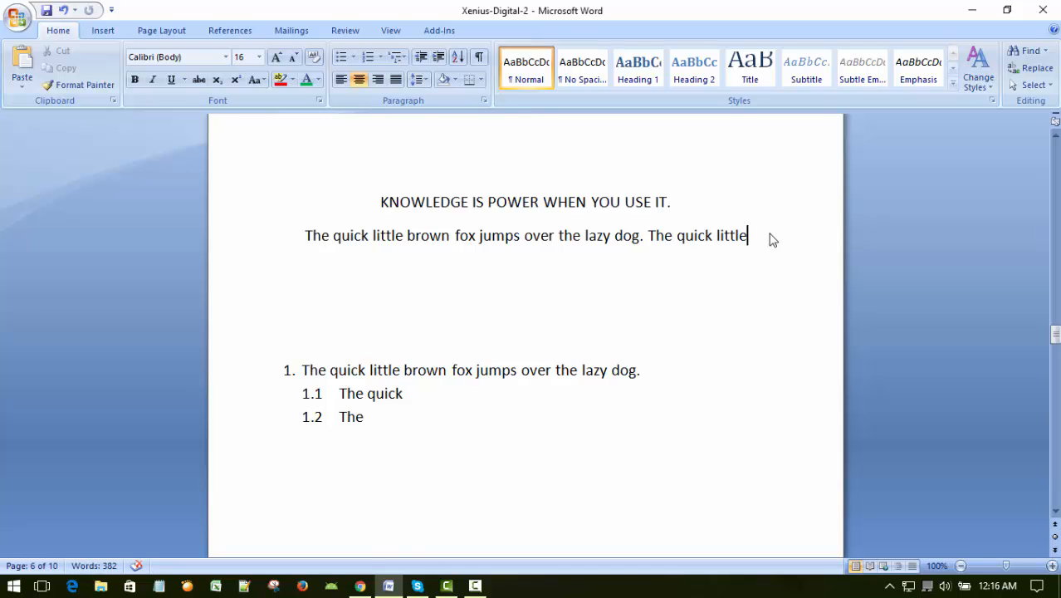
{"action": "key", "text": "ctrl+v"}
{"action": "key", "text": "ctrl+v"}
{"action": "key", "text": "ctrl+v"}
{"action": "key", "text": "ctrl+v"}
{"action": "key", "text": "ctrl+v"}
{"action": "key", "text": "ctrl+v"}
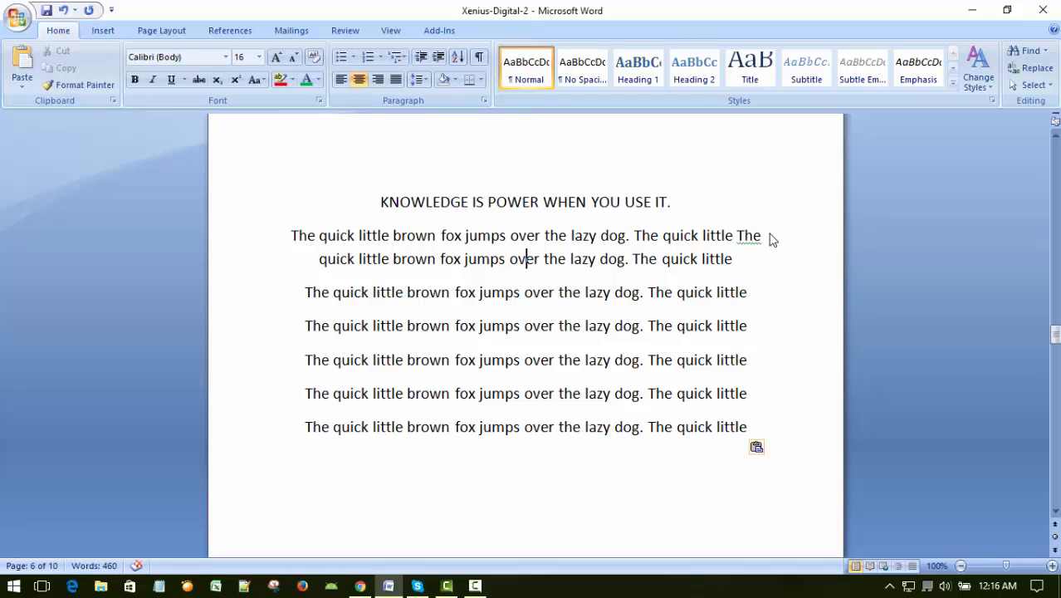
Step: Join the pasted fox sentences into one continuous paragraph by removing the paragraph breaks between them
{"action": "key", "text": "Delete"}
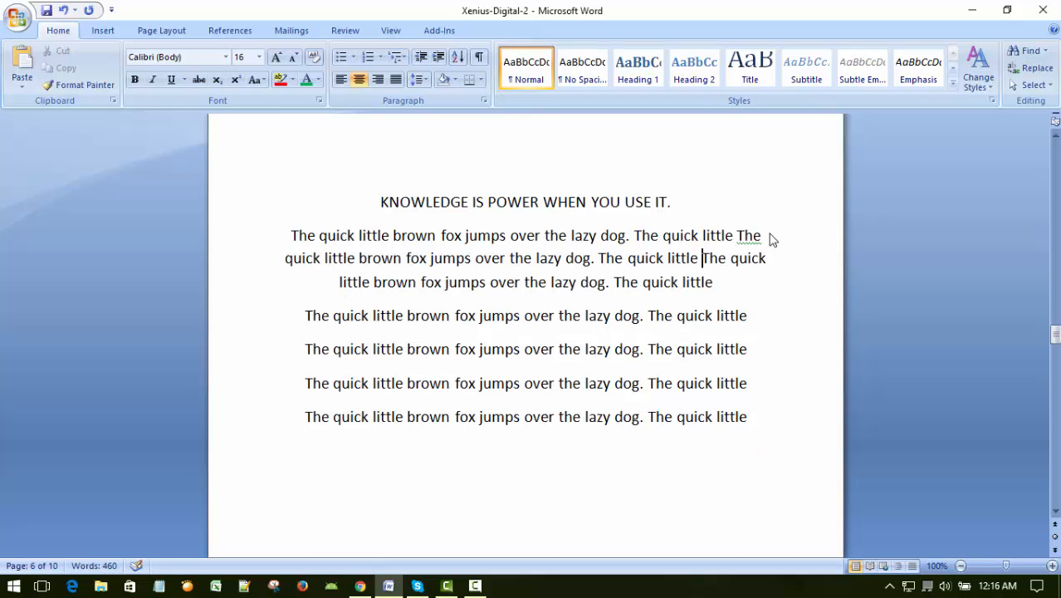
{"action": "key", "text": "Delete"}
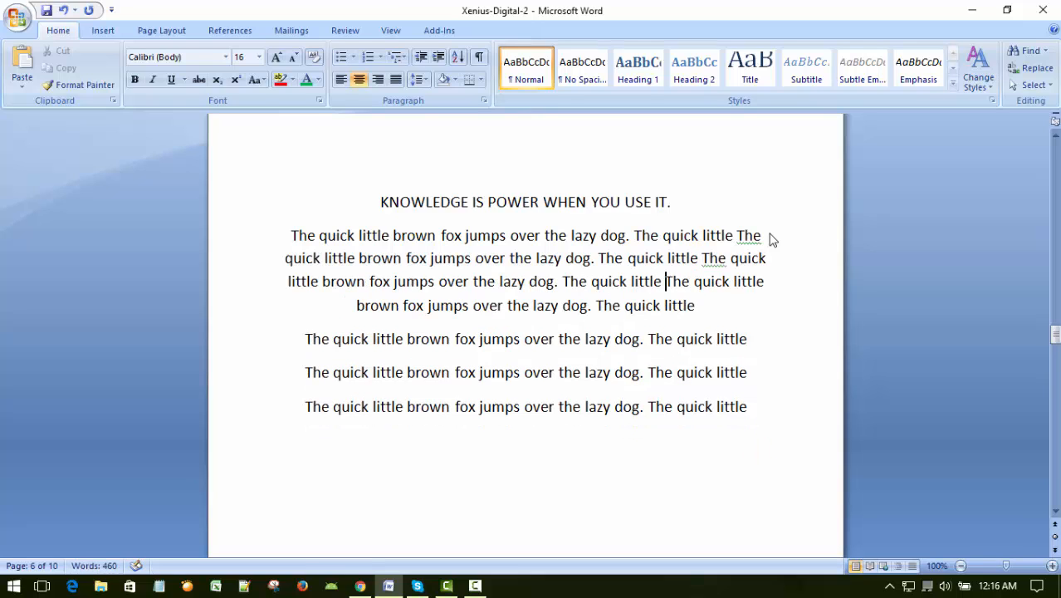
{"action": "key", "text": "Delete"}
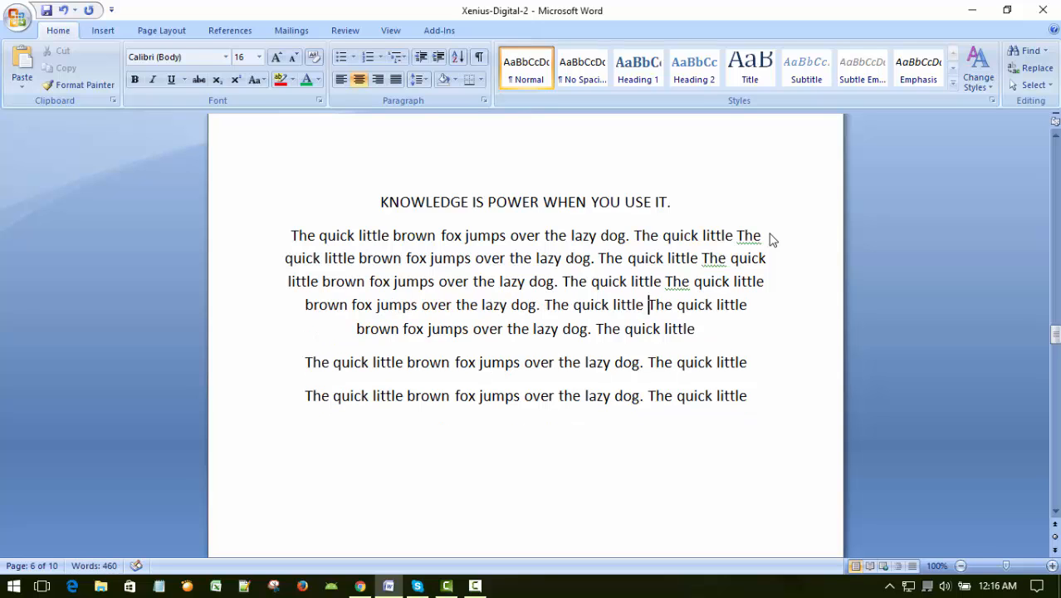
{"action": "key", "text": "Delete"}
{"action": "key", "text": "Down"}
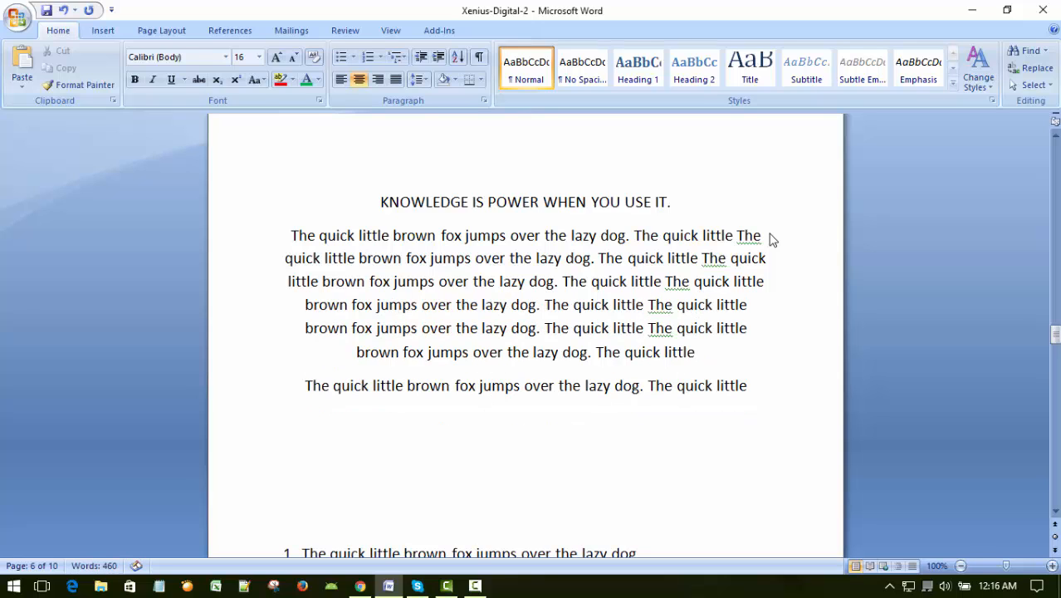
{"action": "key", "text": "End"}
{"action": "key", "text": "Delete"}
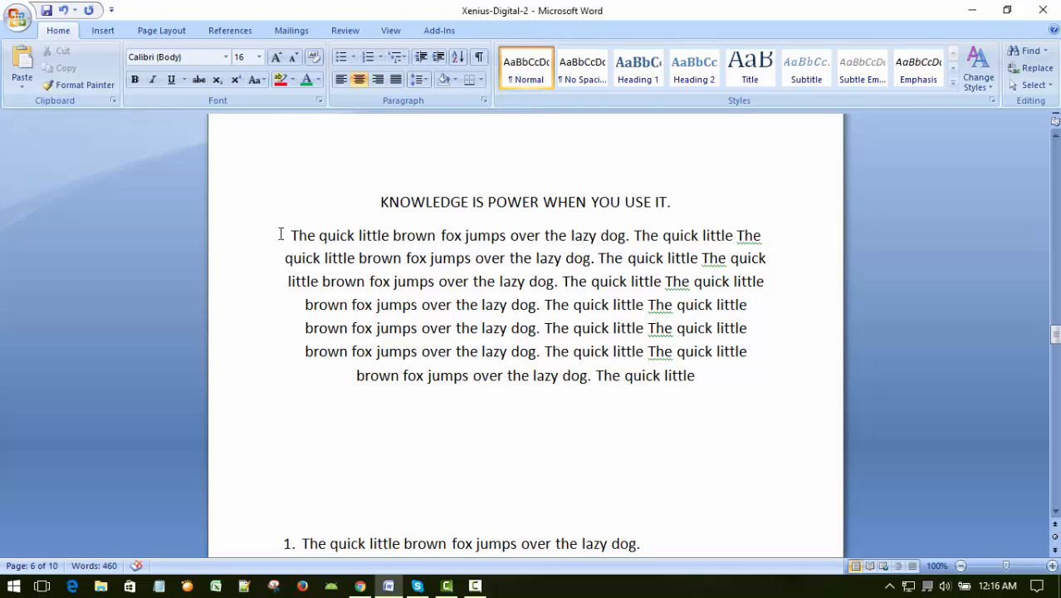
Step: Try left, centred, justified and right alignment on the fox paragraph below "KNOWLEDGE IS POWER WHEN YOU USE IT.", finishing with left alignment
{"action": "left_click", "coordinate": [479, 235]}
{"action": "left_click_drag", "start_coordinate": [284, 235], "coordinate": [686, 415]}
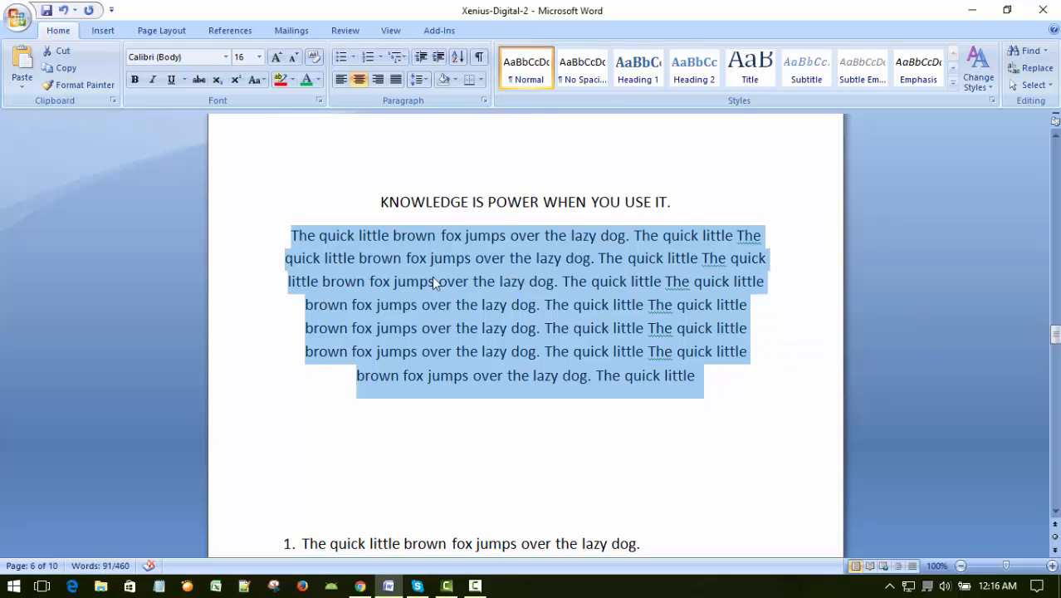
{"action": "left_click", "coordinate": [342, 80]}
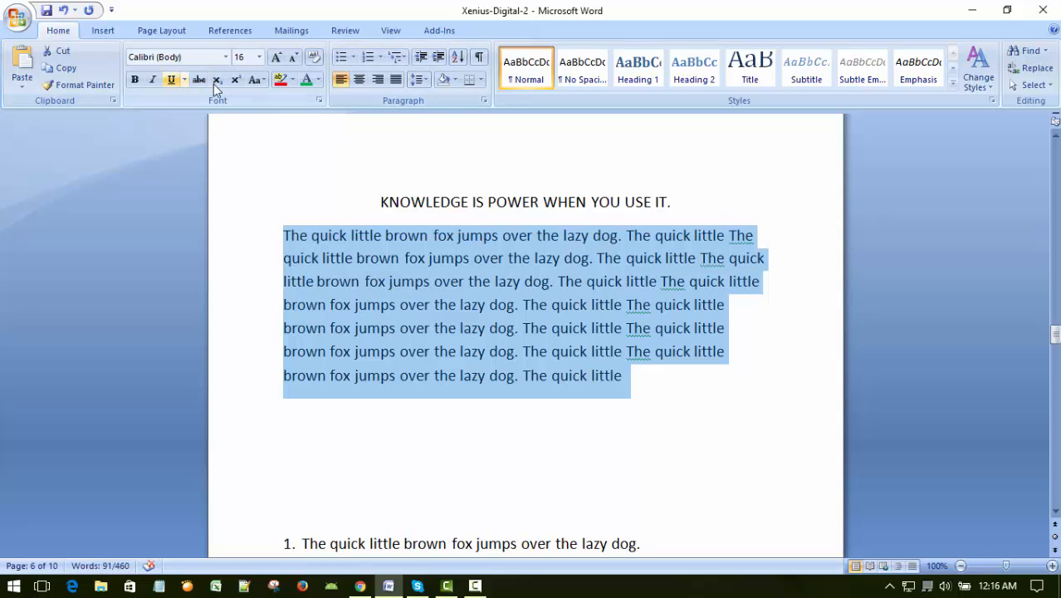
{"action": "left_click", "coordinate": [360, 81]}
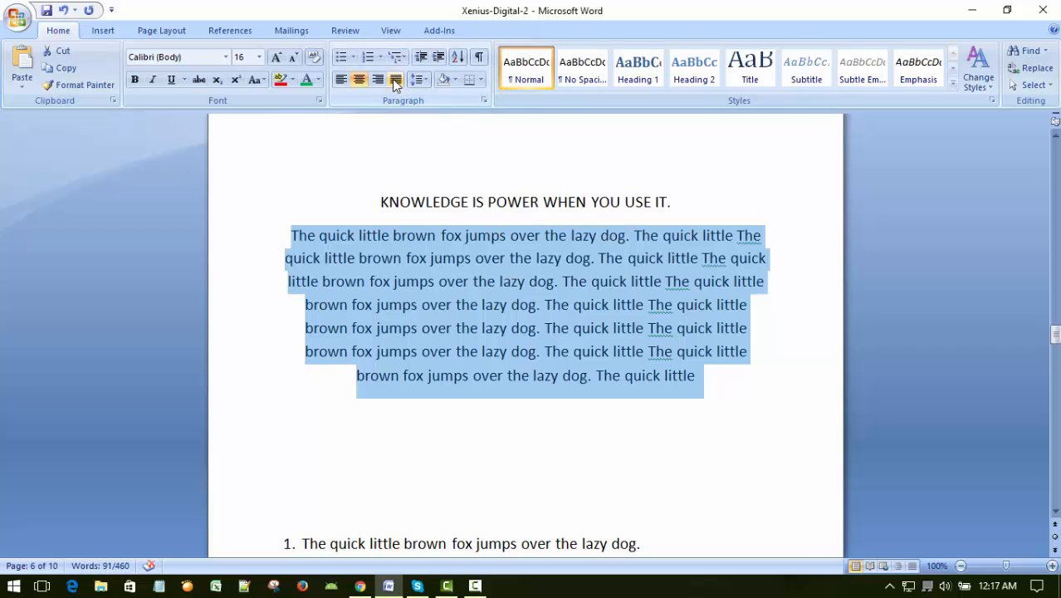
{"action": "left_click", "coordinate": [396, 80]}
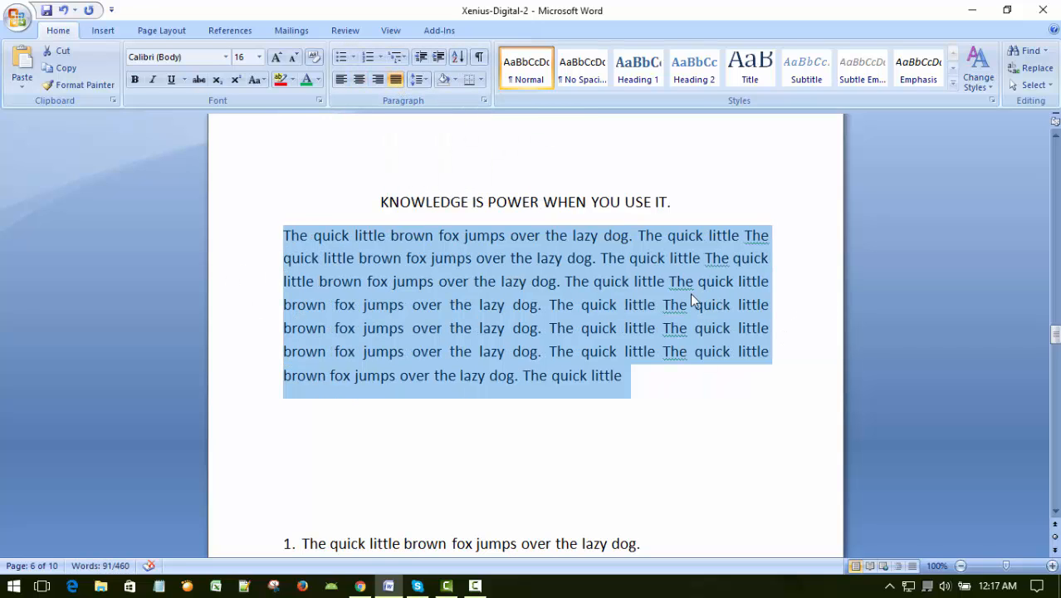
{"action": "left_click", "coordinate": [378, 80]}
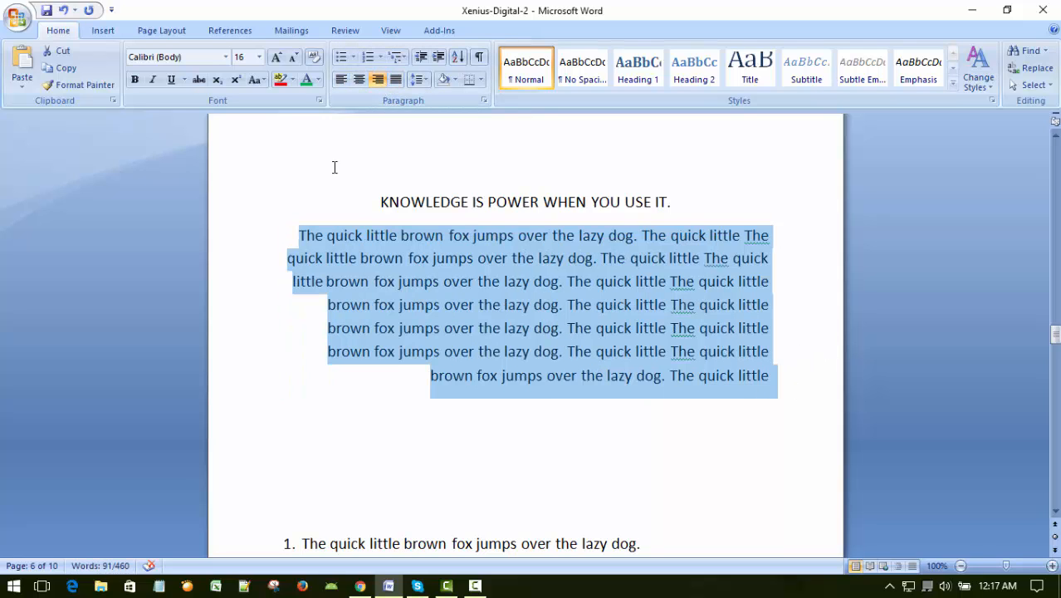
{"action": "left_click", "coordinate": [340, 80]}
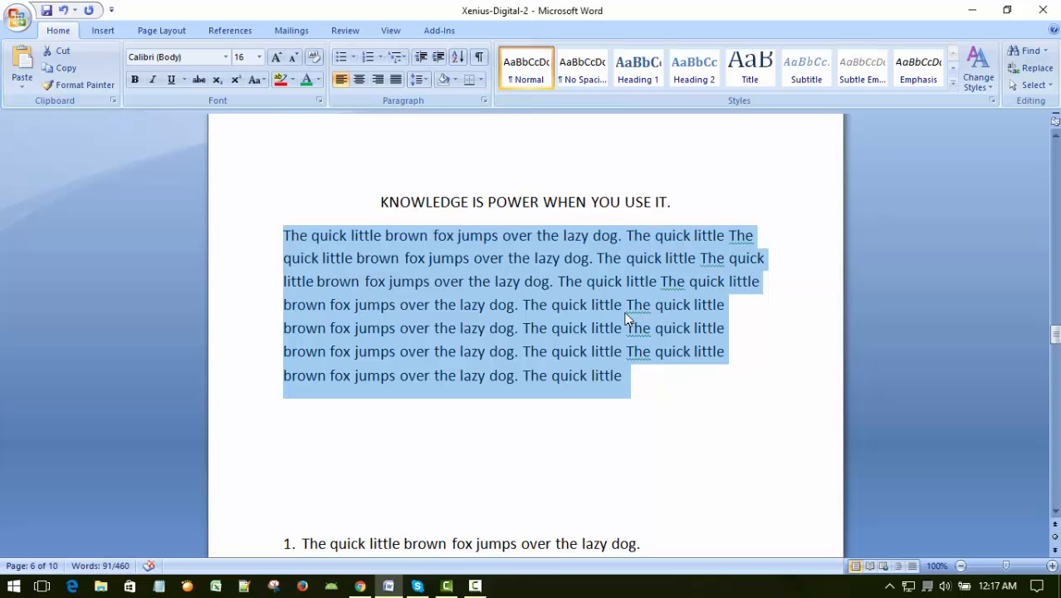
{"action": "left_click", "coordinate": [604, 281]}
{"action": "scroll", "coordinate": [679, 338], "scroll_direction": "up", "scroll_amount": 1}
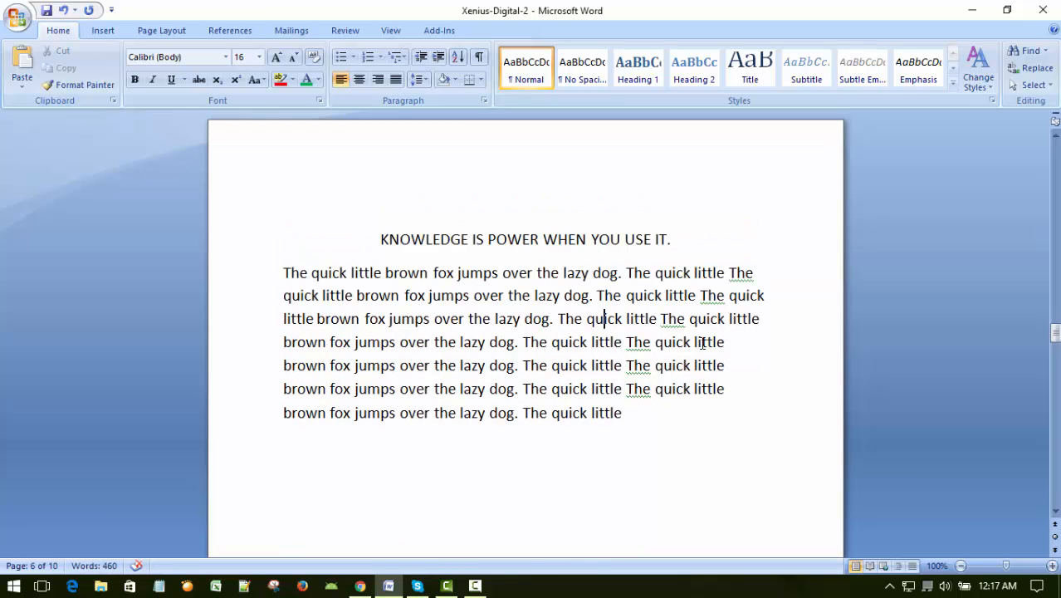
{"action": "scroll", "coordinate": [265, 278], "scroll_direction": "down", "scroll_amount": 1}
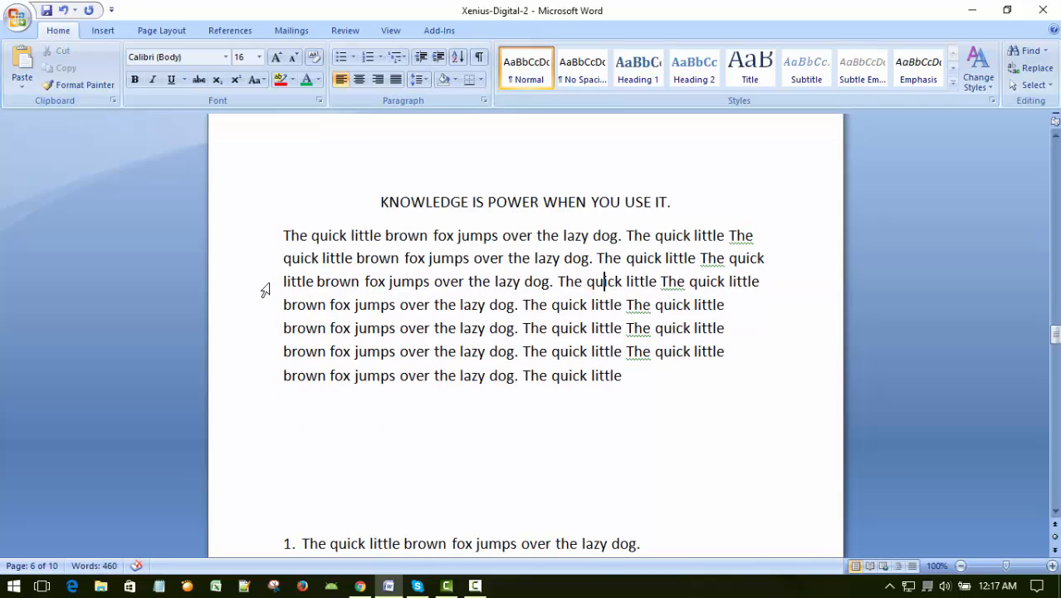
Step: Set the line spacing of the whole fox paragraph to 3.0 and review the result
{"action": "left_click_drag", "start_coordinate": [261, 239], "coordinate": [253, 376]}
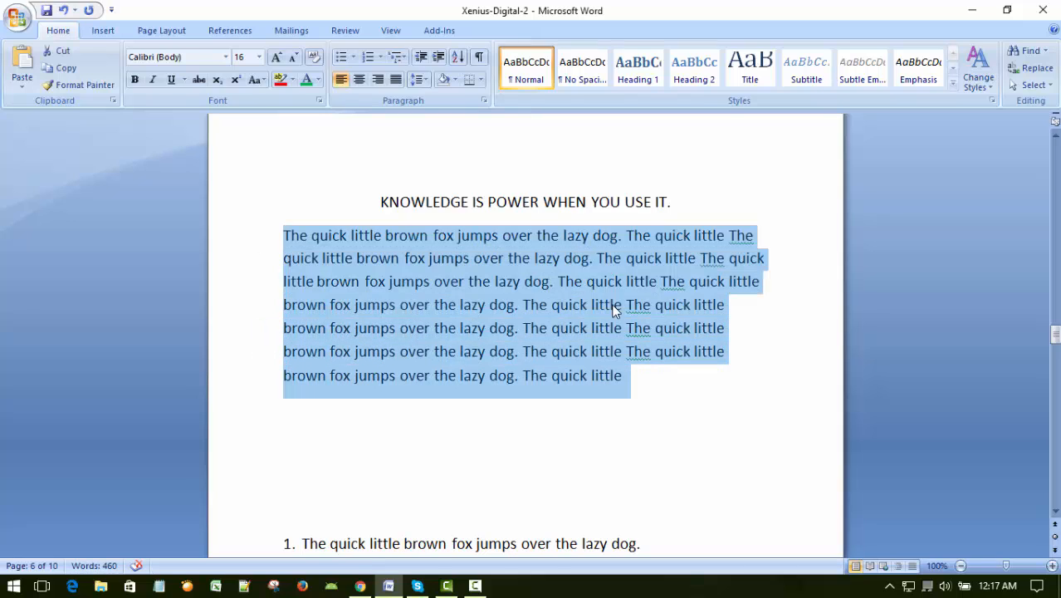
{"action": "left_click", "coordinate": [425, 82]}
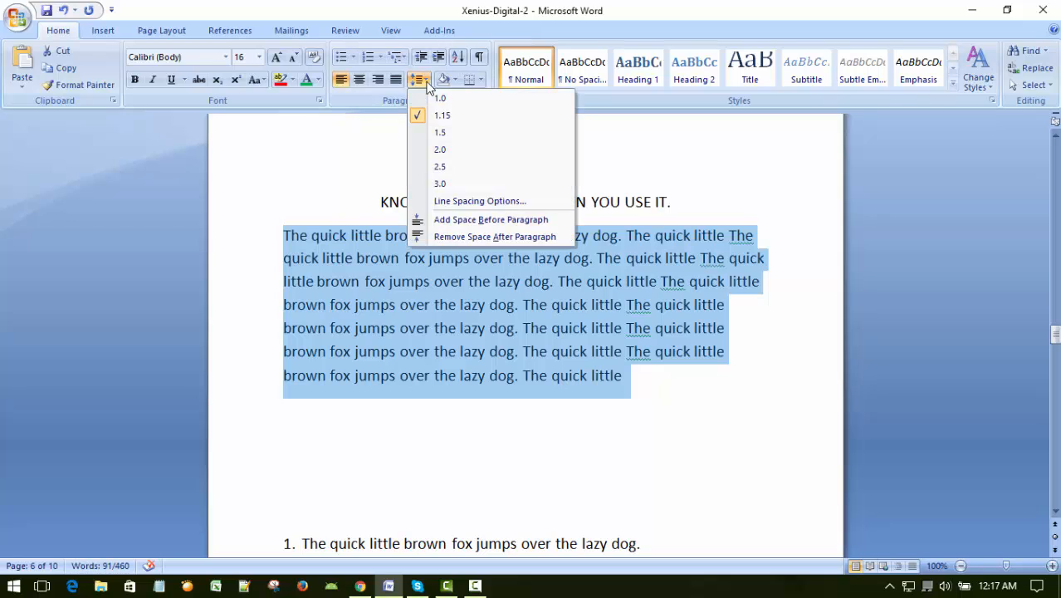
{"action": "left_click", "coordinate": [445, 184]}
{"action": "scroll", "coordinate": [814, 292], "scroll_direction": "down", "scroll_amount": 3}
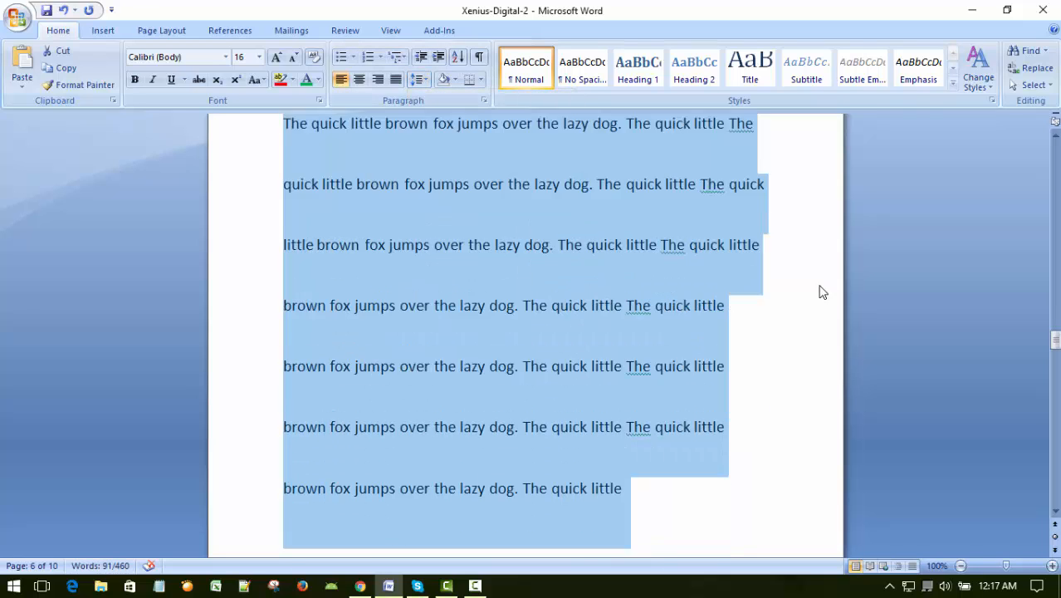
{"action": "scroll", "coordinate": [805, 291], "scroll_direction": "up", "scroll_amount": 3}
{"action": "scroll", "coordinate": [800, 284], "scroll_direction": "down", "scroll_amount": 1}
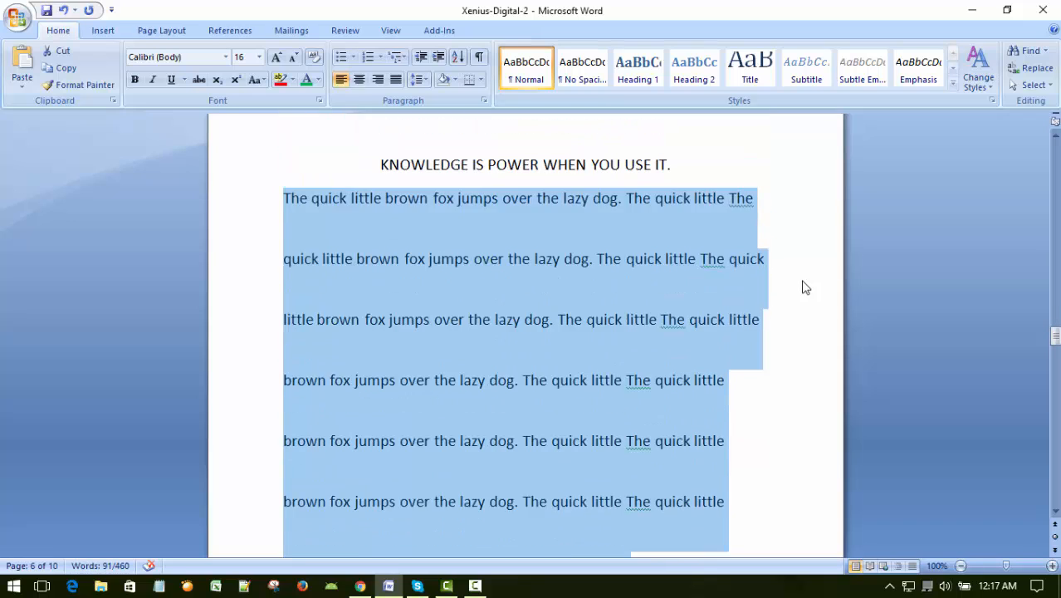
{"action": "scroll", "coordinate": [501, 163], "scroll_direction": "up", "scroll_amount": 1}
Step: Try line spacings of 1.5 and 1.0 on the selected fox paragraph
{"action": "left_click", "coordinate": [420, 80]}
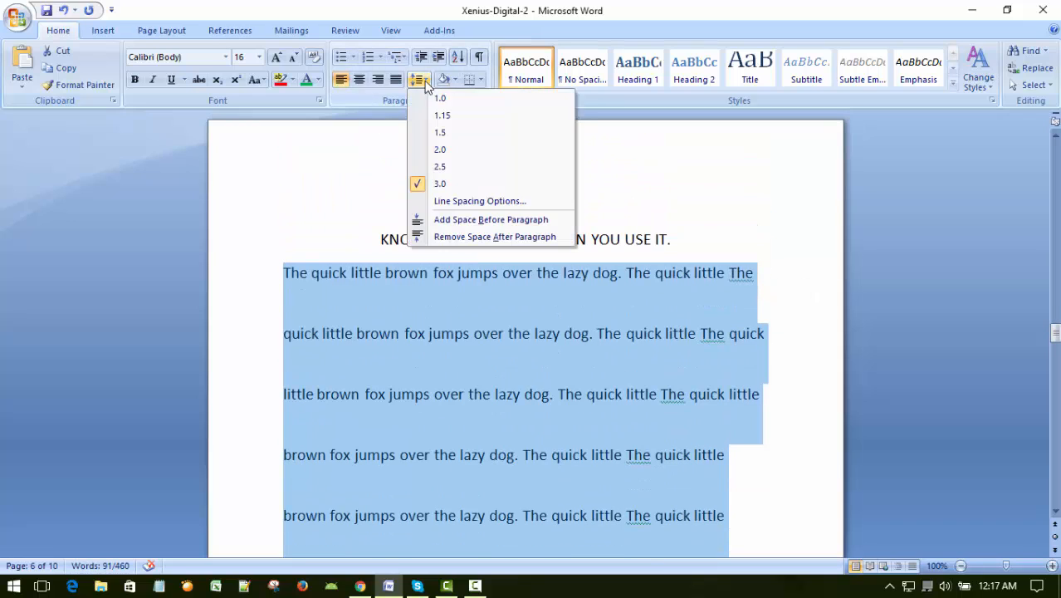
{"action": "left_click", "coordinate": [439, 133]}
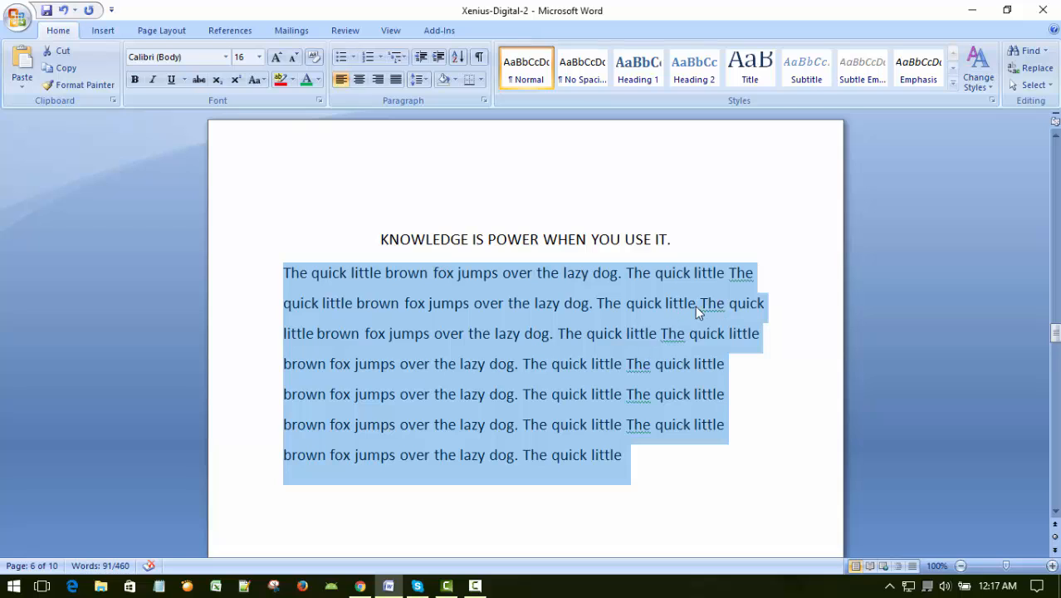
{"action": "left_click", "coordinate": [423, 80]}
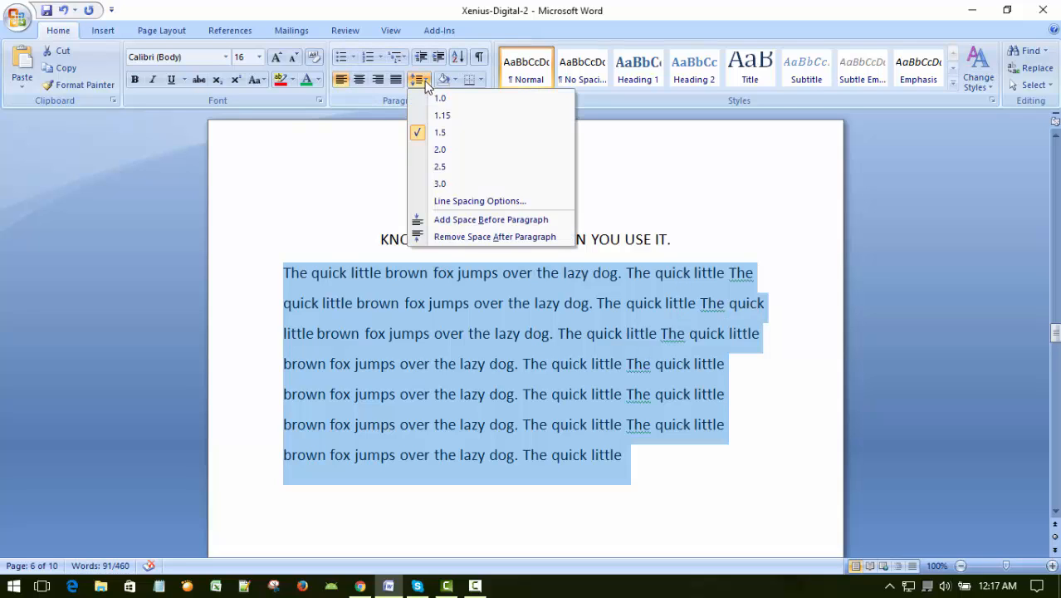
{"action": "left_click", "coordinate": [440, 100]}
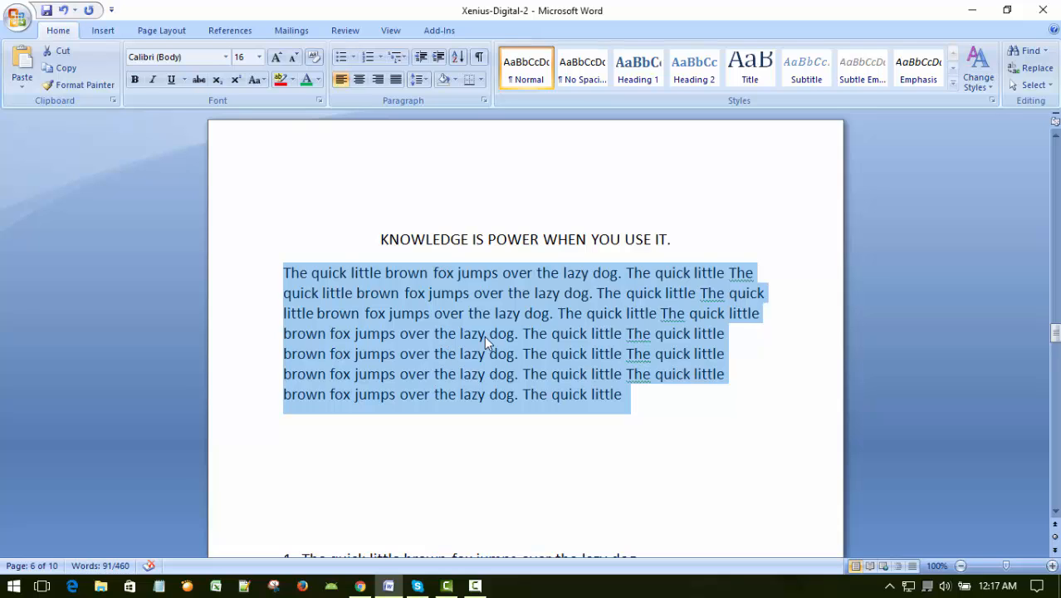
Step: Set the fox paragraph's line spacing to 2.0, undo and redo that change, and deselect the text
{"action": "left_click", "coordinate": [423, 81]}
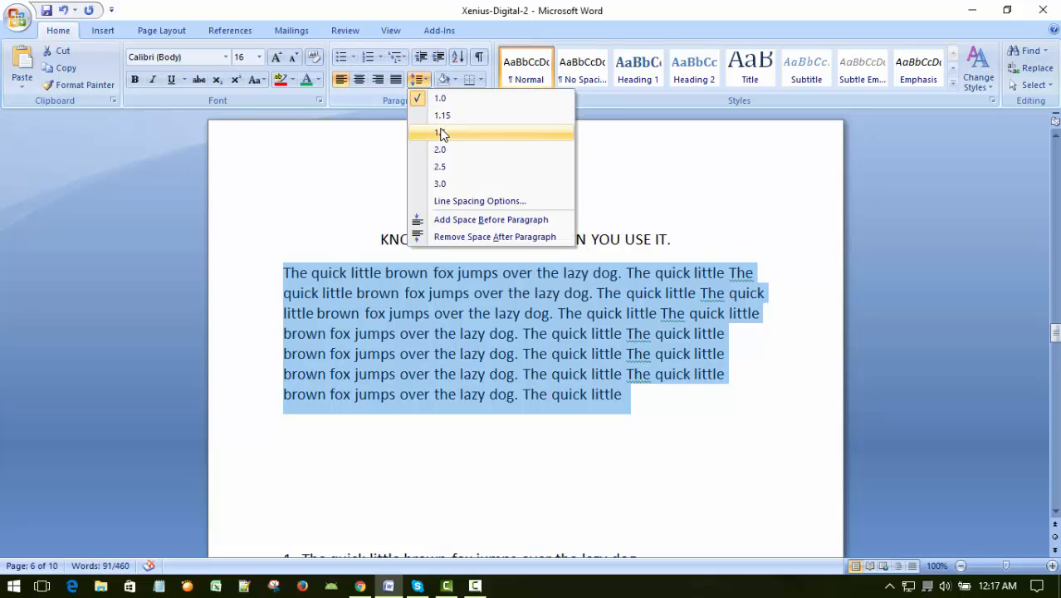
{"action": "left_click", "coordinate": [448, 147]}
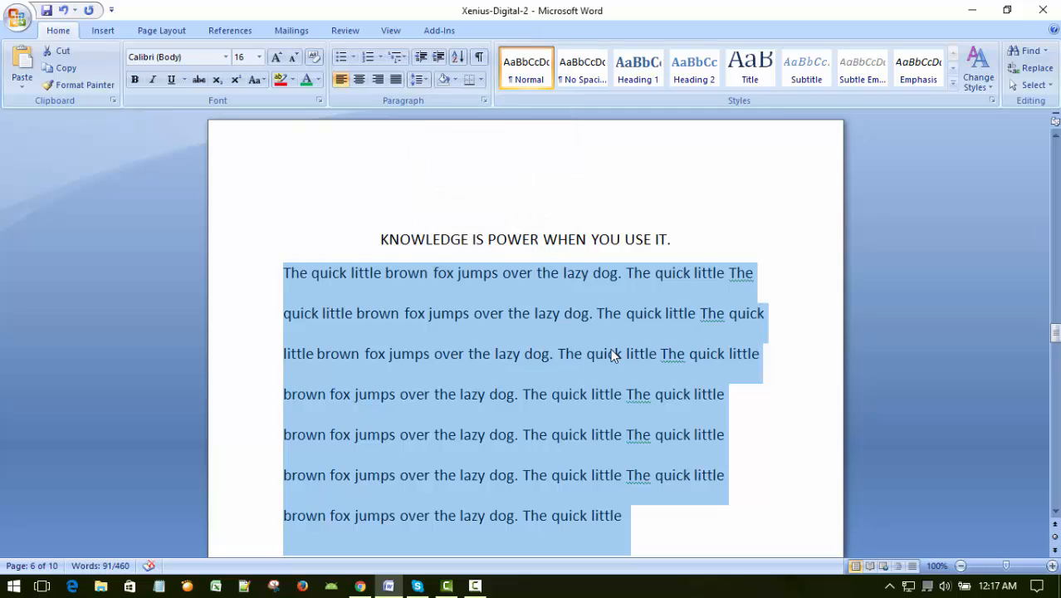
{"action": "key", "text": "ctrl+z"}
{"action": "key", "text": "ctrl+y"}
{"action": "scroll", "coordinate": [614, 356], "scroll_direction": "down", "scroll_amount": 1}
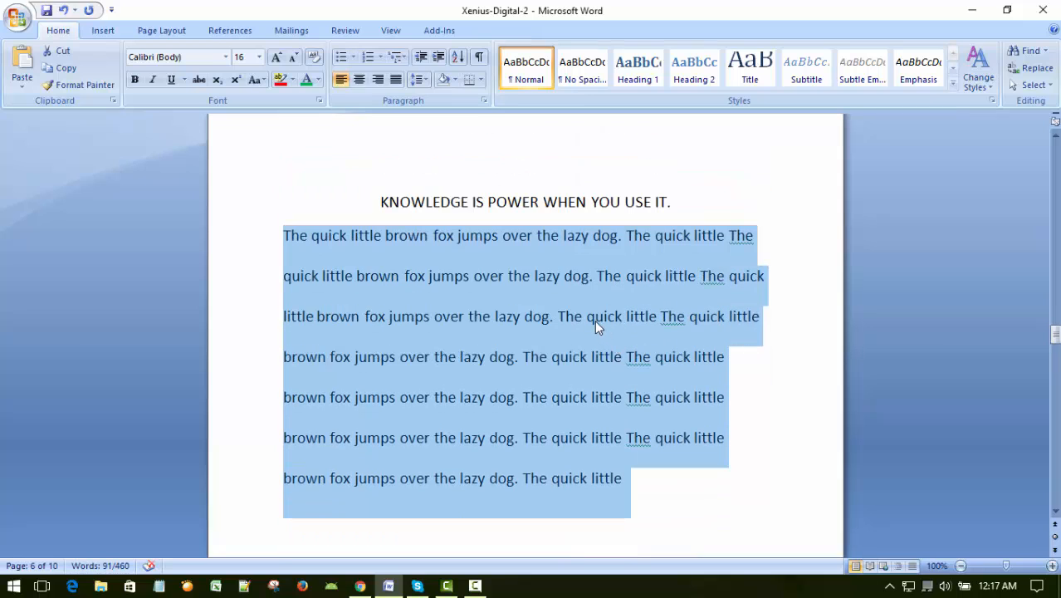
{"action": "left_click", "coordinate": [608, 316]}
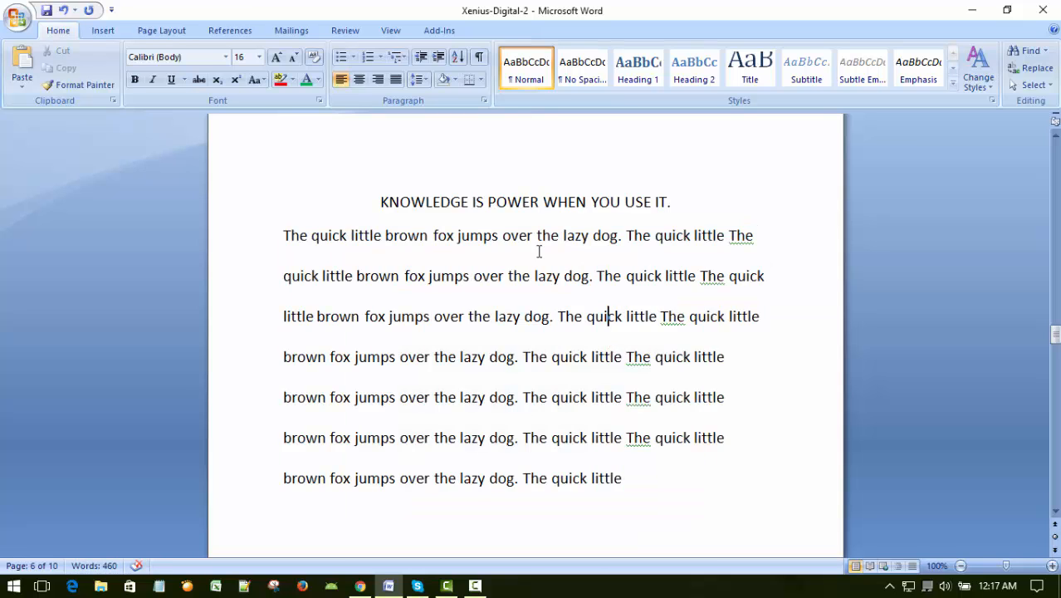
{"action": "scroll", "coordinate": [536, 250], "scroll_direction": "up", "scroll_amount": 4}
{"action": "scroll", "coordinate": [537, 261], "scroll_direction": "down", "scroll_amount": 4}
{"action": "left_click", "coordinate": [583, 394]}
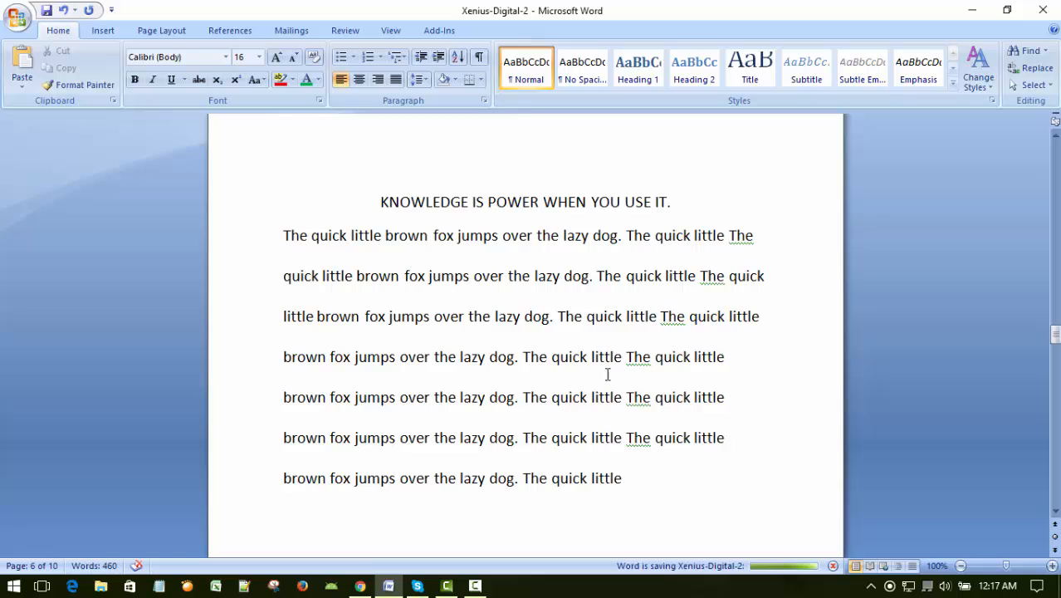
{"action": "left_click", "coordinate": [528, 275]}
{"action": "left_click", "coordinate": [522, 352]}
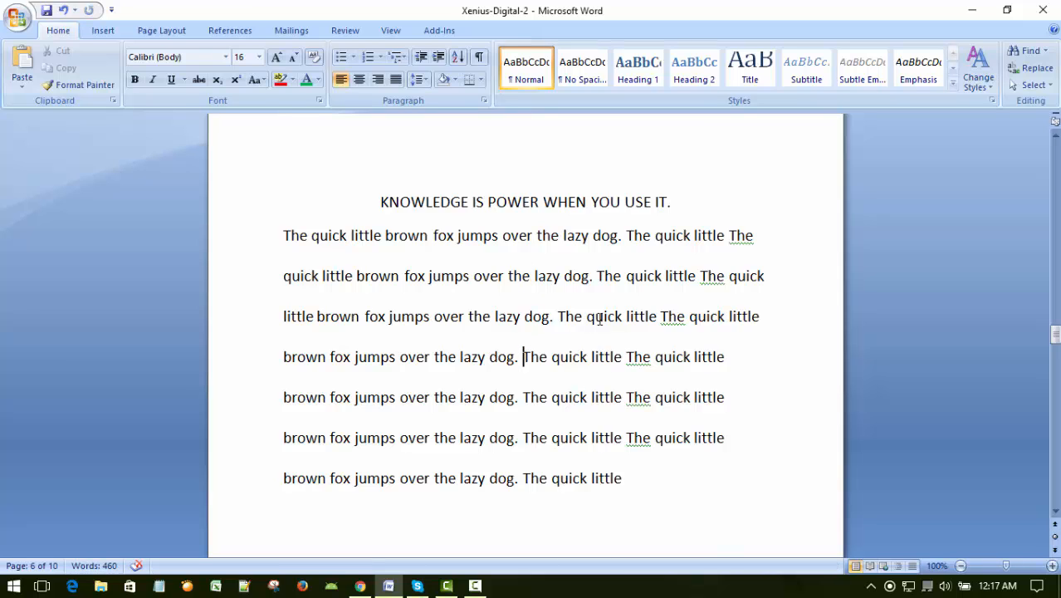
{"action": "left_click", "coordinate": [524, 316]}
Step: Go back to the topic list under "Home Menu / Home Tab" to review the remaining lesson points
{"action": "scroll", "coordinate": [543, 385], "scroll_direction": "up", "scroll_amount": 15}
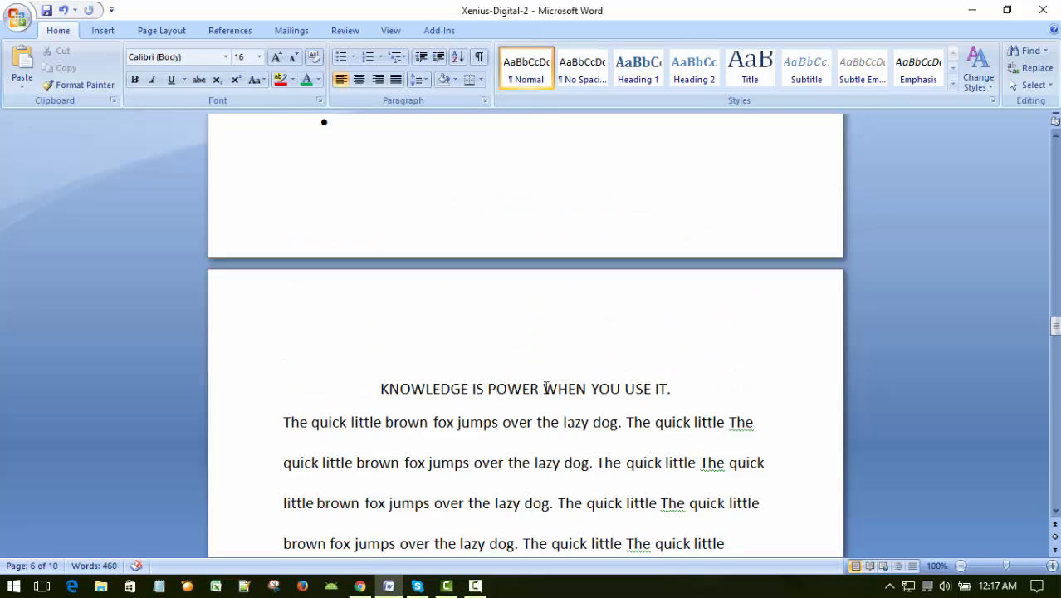
{"action": "scroll", "coordinate": [543, 384], "scroll_direction": "up", "scroll_amount": 3}
{"action": "left_click", "coordinate": [635, 323]}
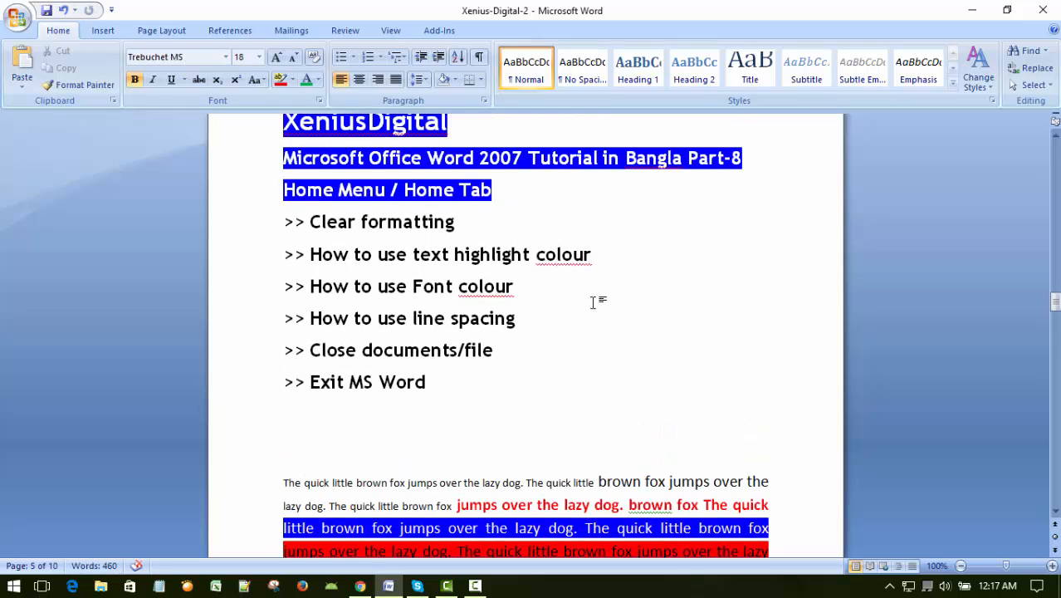
{"action": "left_click", "coordinate": [680, 295]}
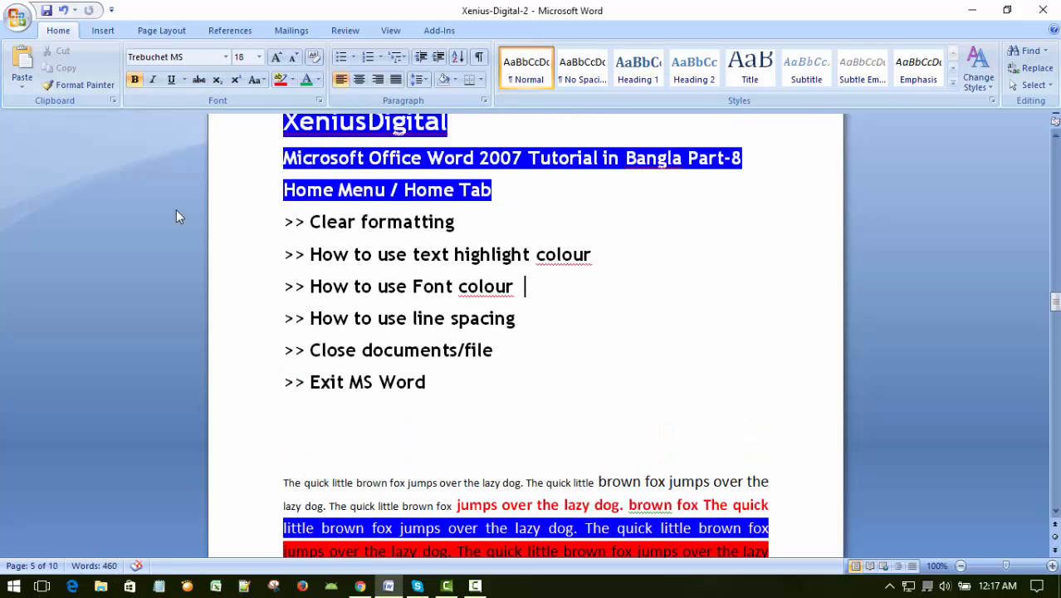
Step: Close the Xenius-Digital-2 document and exit Word
{"action": "left_click", "coordinate": [17, 17]}
{"action": "left_click", "coordinate": [82, 330]}
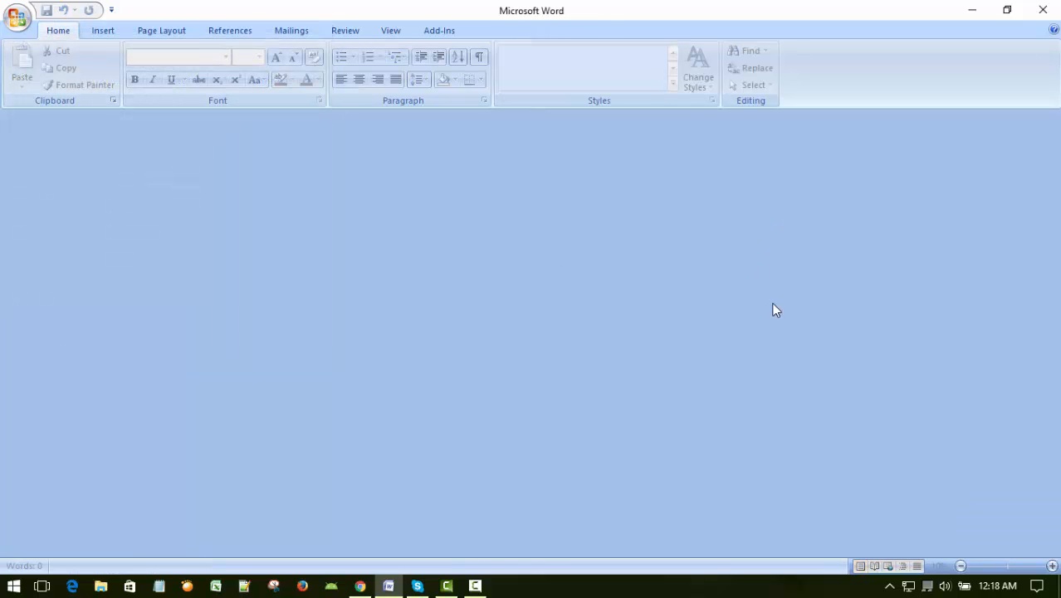
{"action": "left_click", "coordinate": [16, 17]}
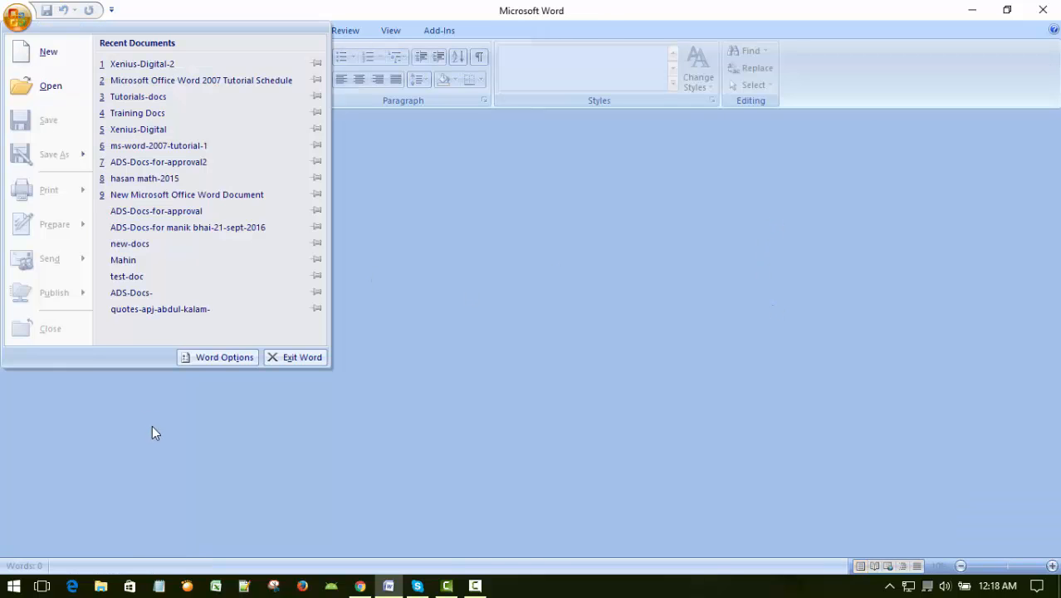
{"action": "left_click", "coordinate": [303, 357]}
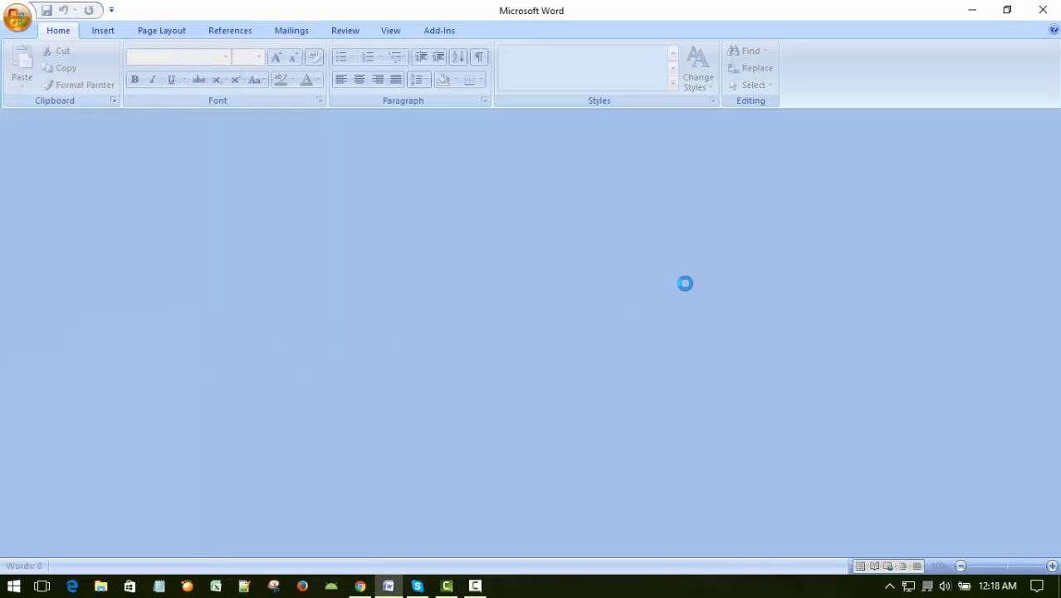
{"action": "right_click", "coordinate": [650, 251]}
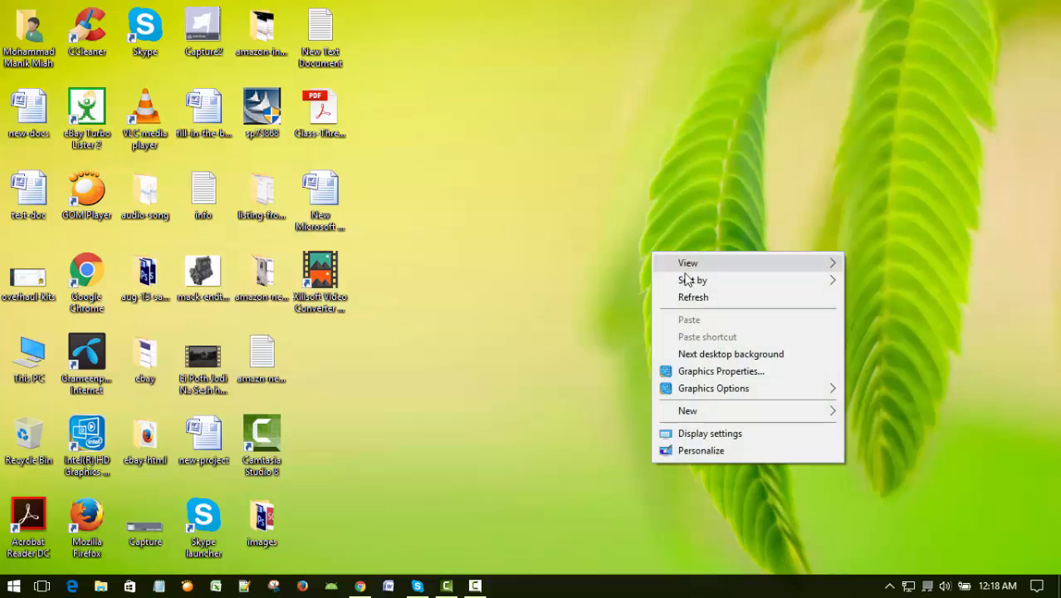
{"action": "left_click", "coordinate": [691, 299]}
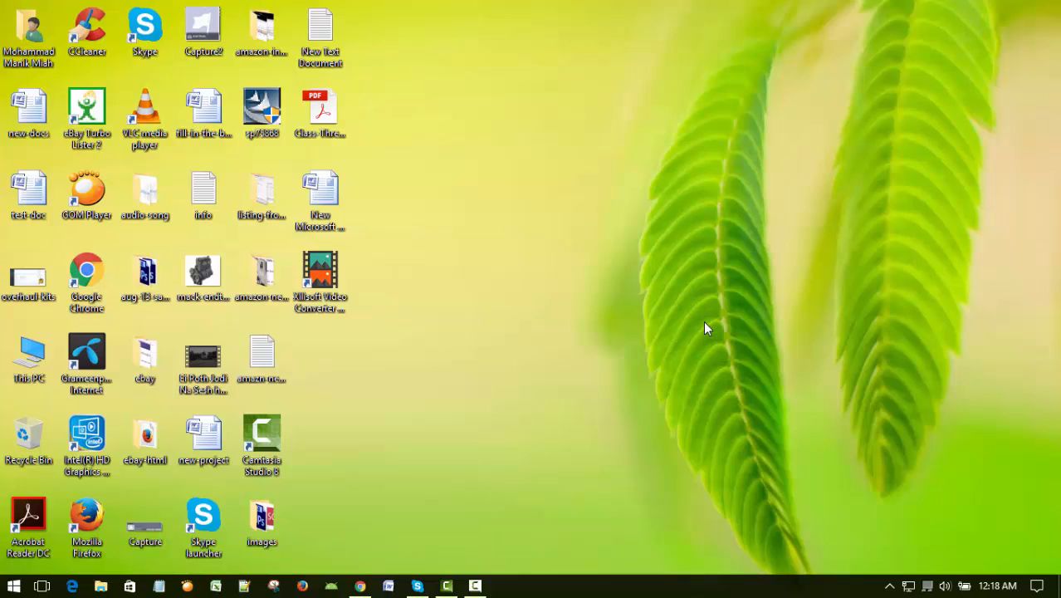
{"action": "right_click", "coordinate": [638, 283]}
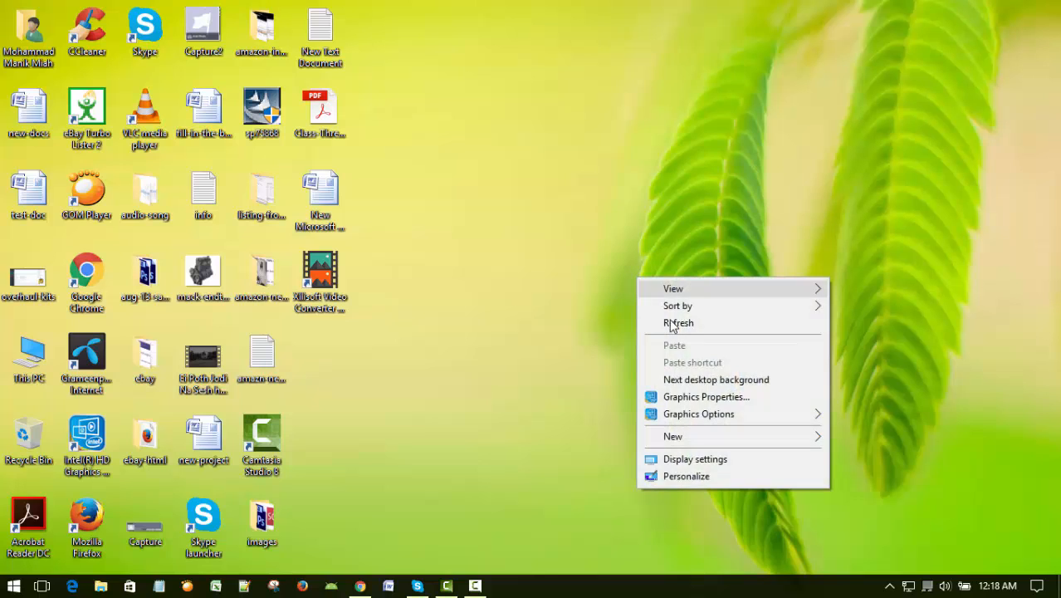
{"action": "left_click", "coordinate": [674, 324]}
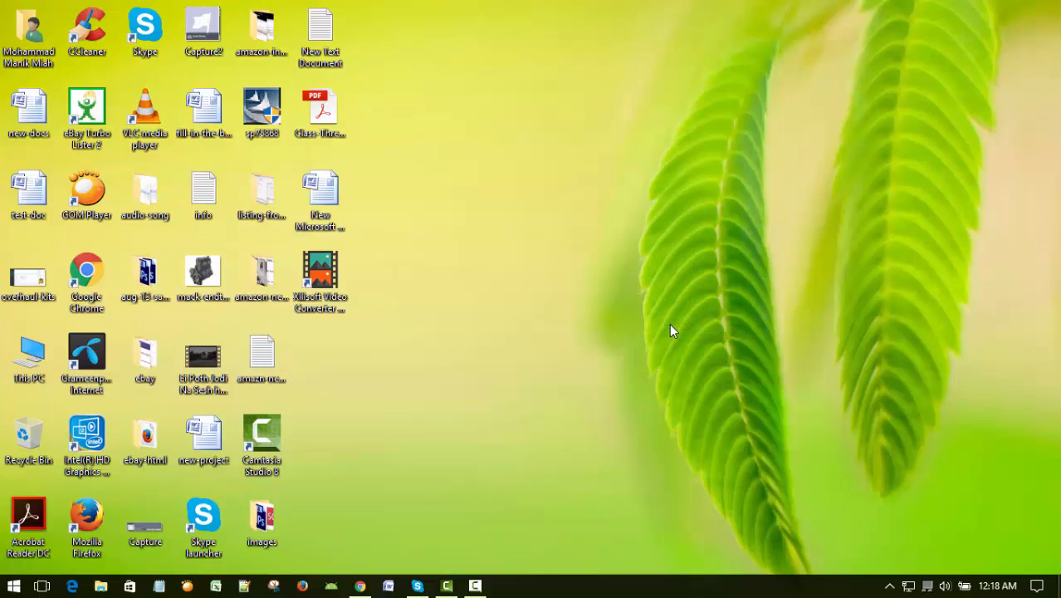